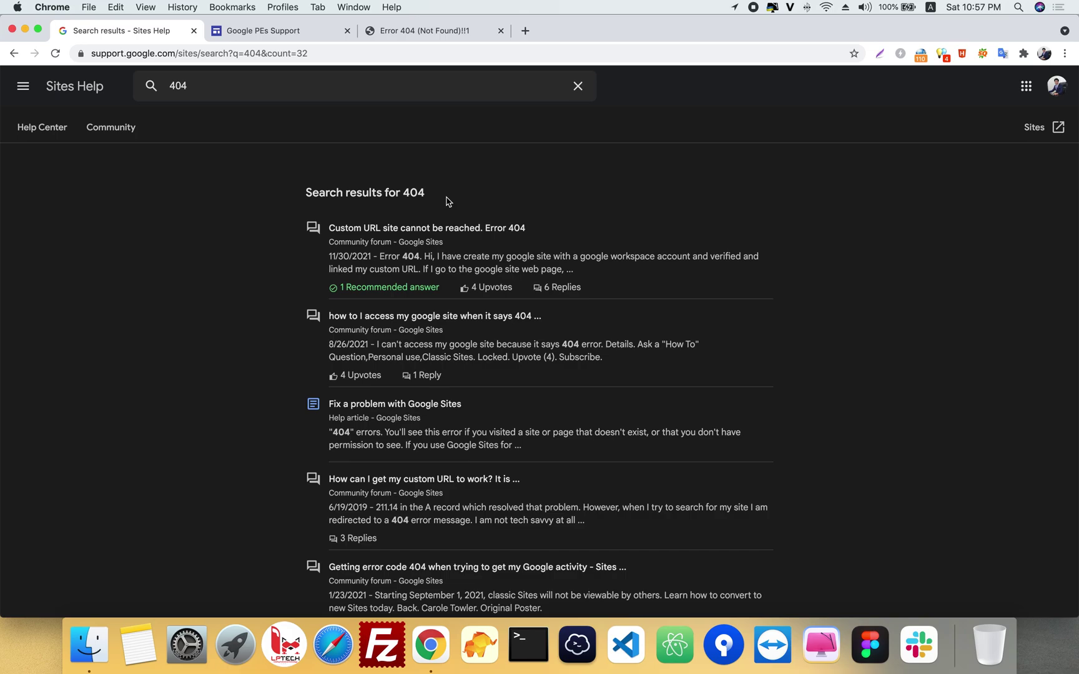
Review the Sites Help results for '404', then switch to the tab showing Google's 404 error page
double_click(408, 195)
click(481, 201)
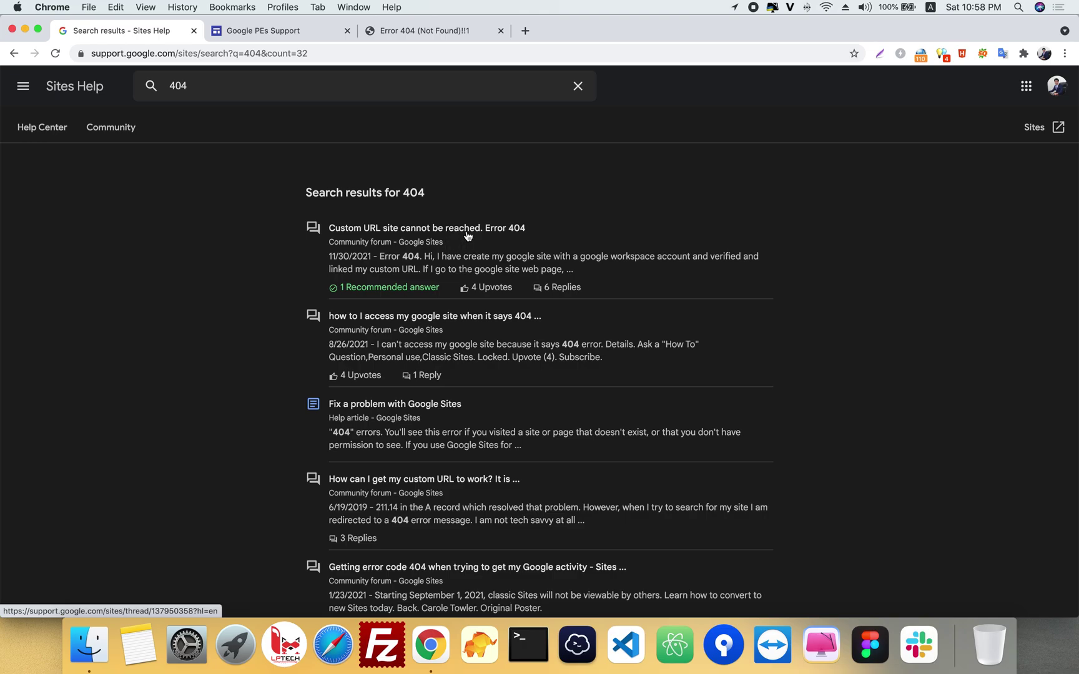
scroll(387, 284, down, 7)
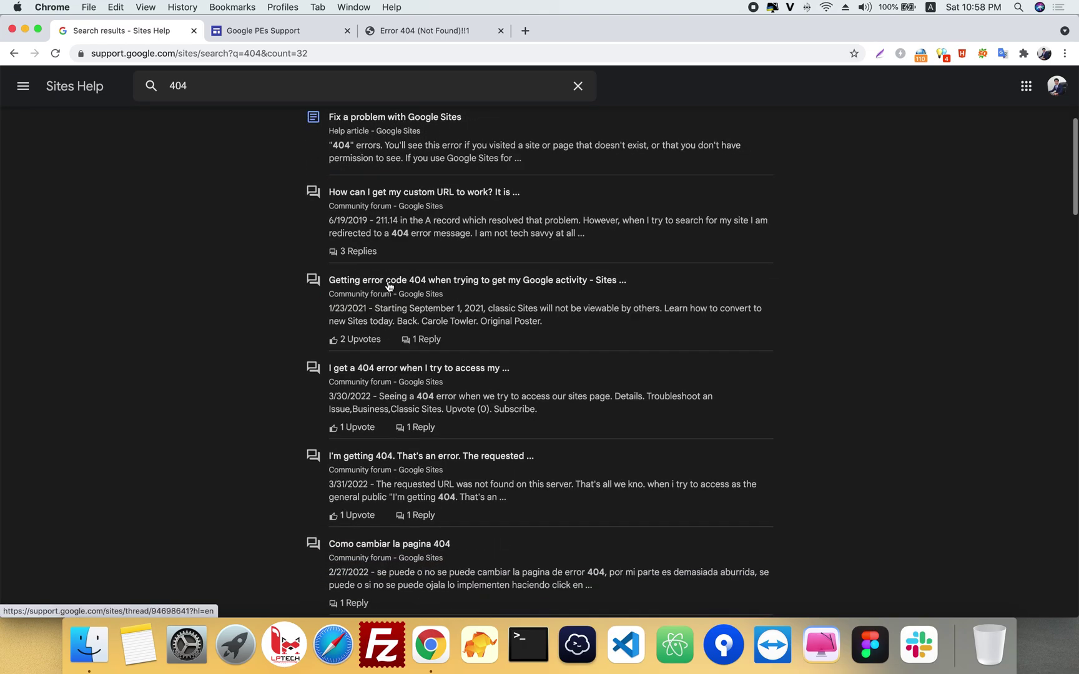
scroll(387, 286, down, 10)
click(423, 31)
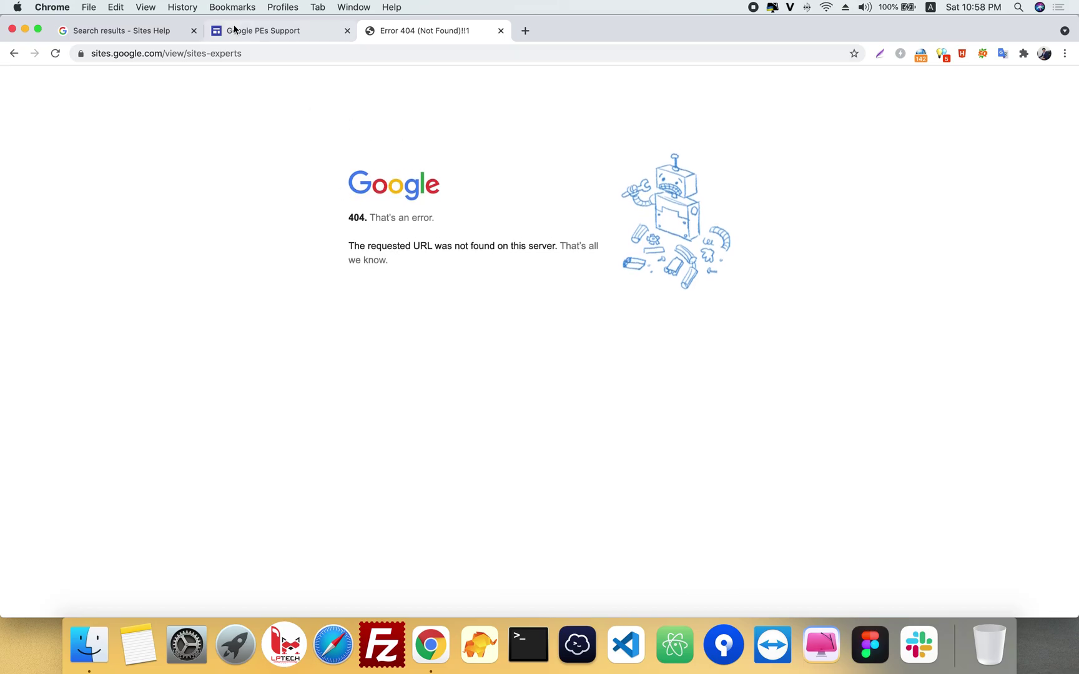
Return to the Google PEs Support editor's General page and open its publish settings
click(297, 29)
mouse_move(683, 259)
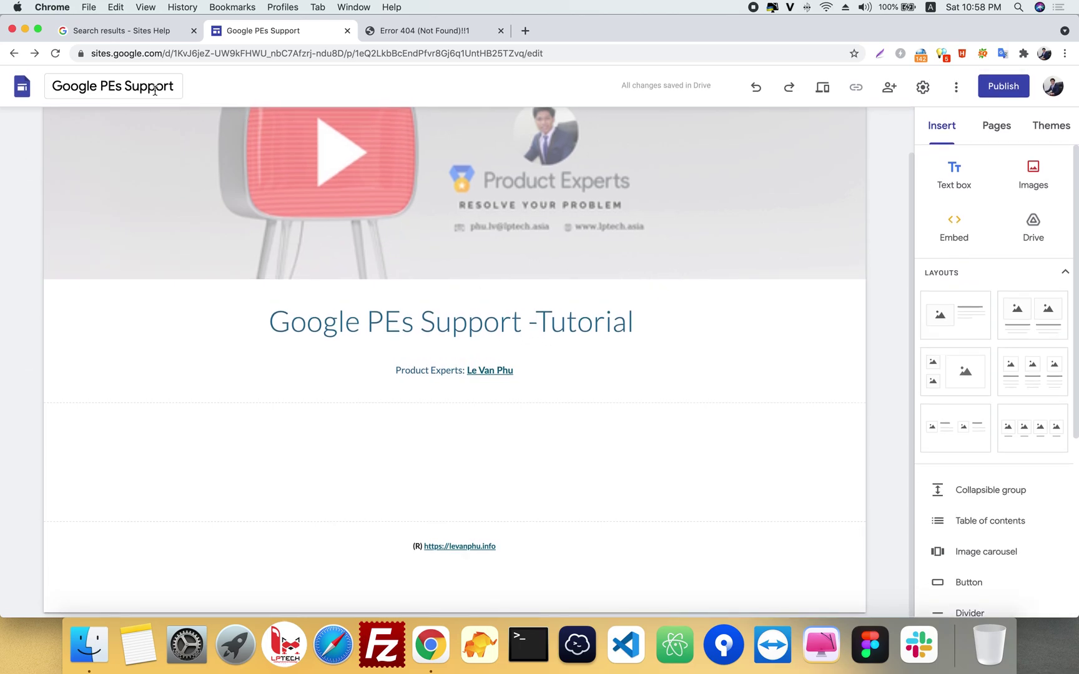
key(super+bracketright)
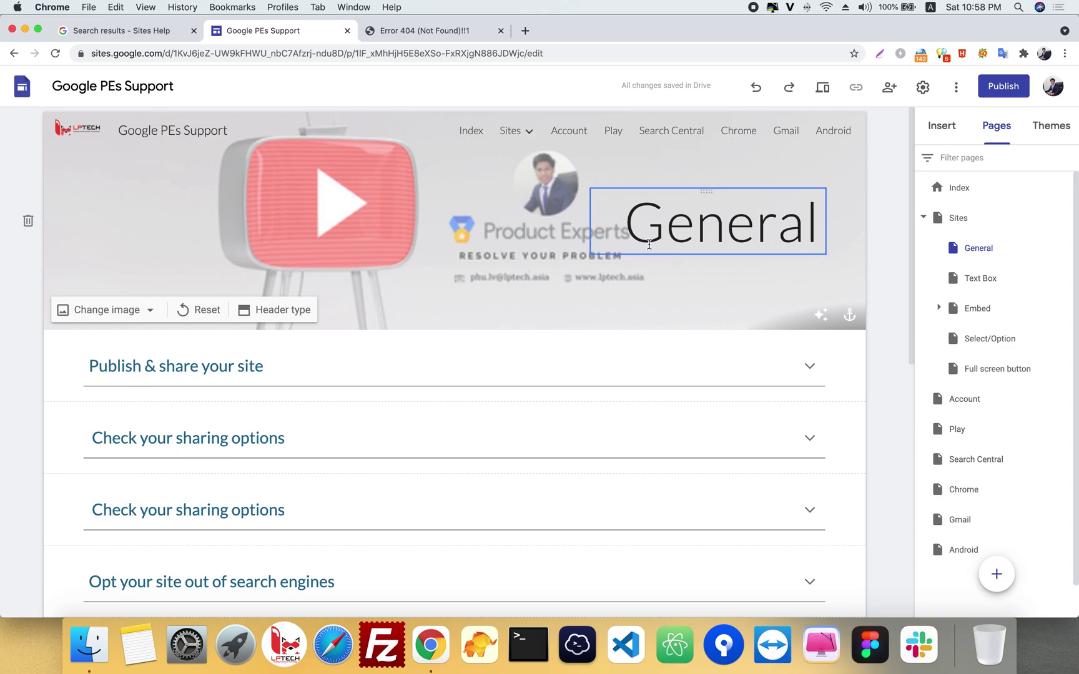
click(1005, 88)
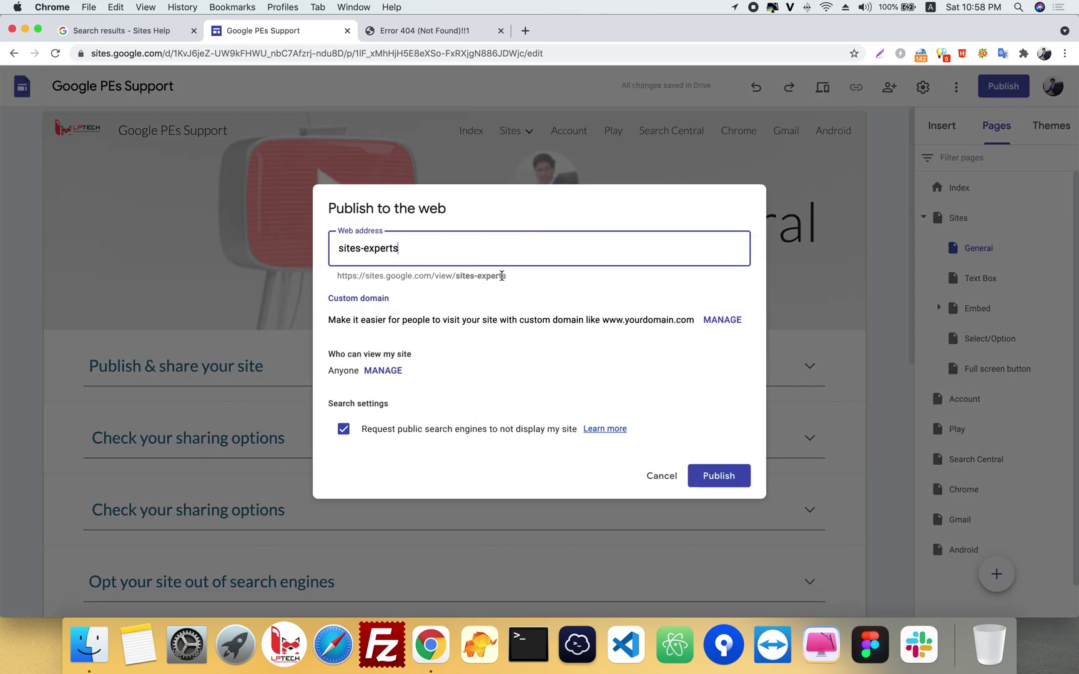
Publish the site at web address sites-experts and reload the former 404 tab to confirm
drag(456, 276, 338, 276)
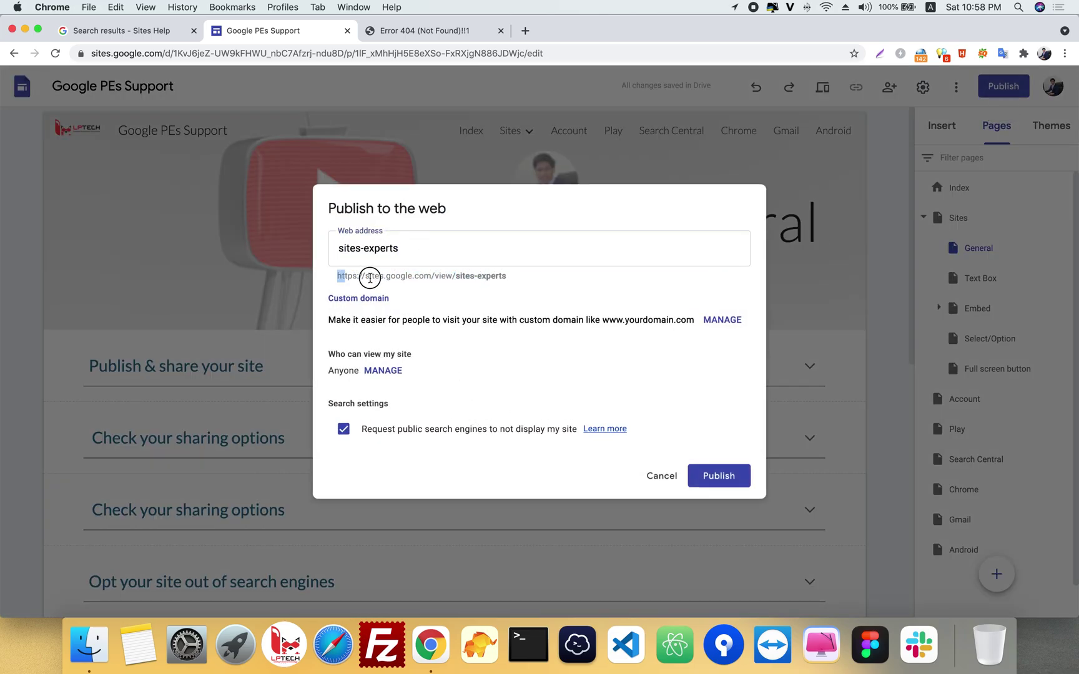
click(512, 281)
click(715, 477)
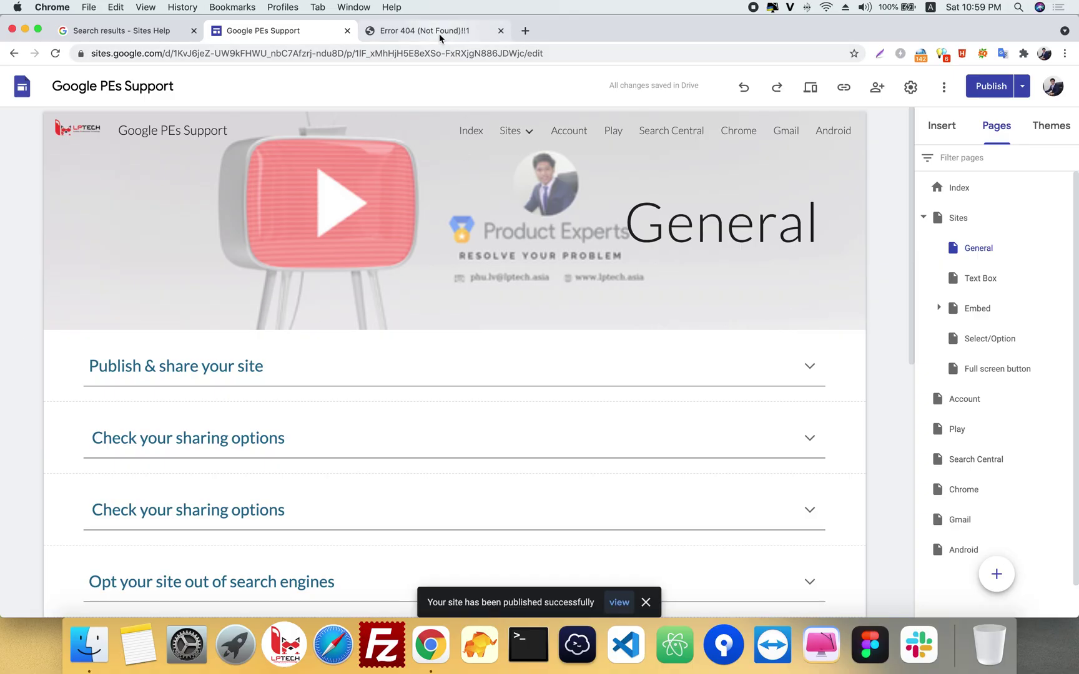
click(439, 33)
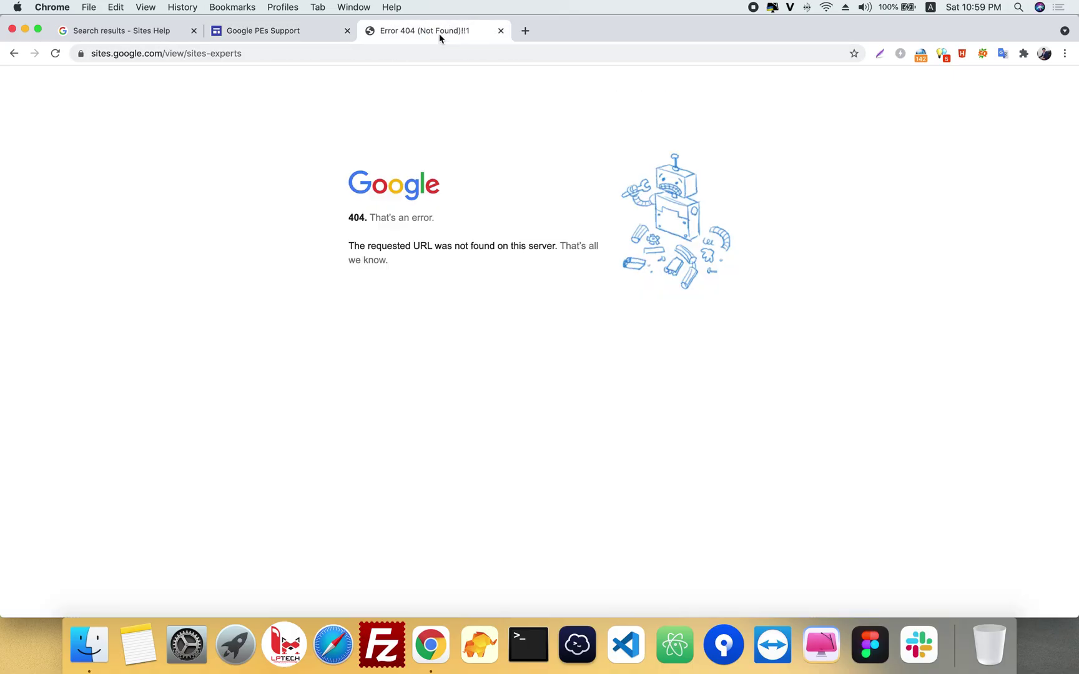
key(cmd+r)
key(ctrl+shift+Tab)
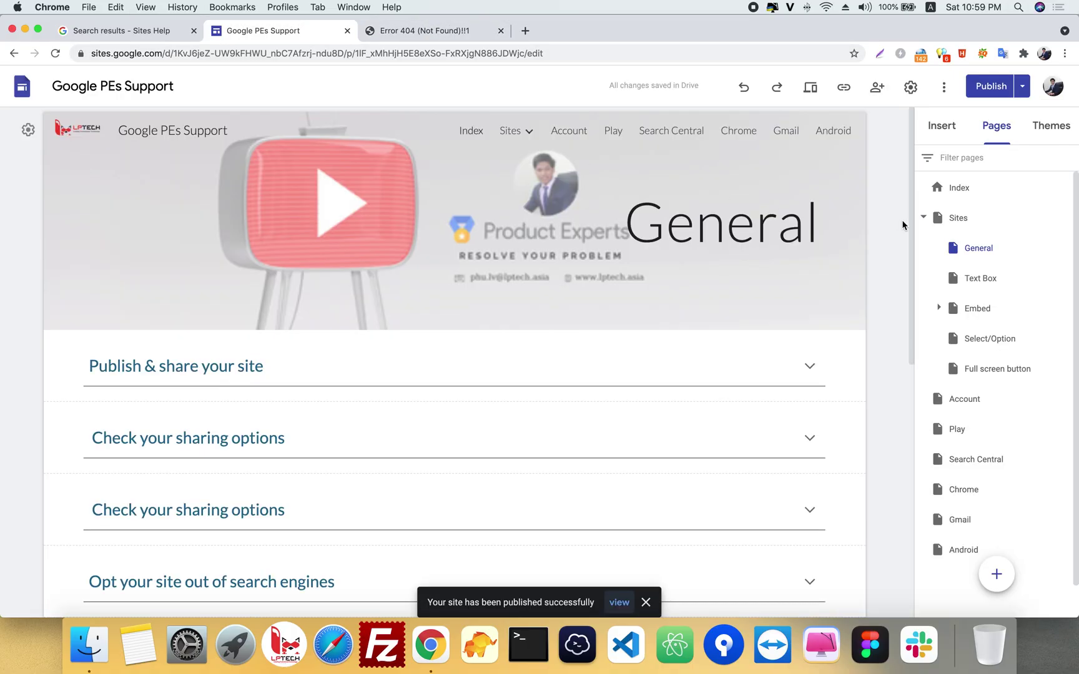
View the published General page, expand its Add Google Analytics section, and open a blank tab
click(1018, 89)
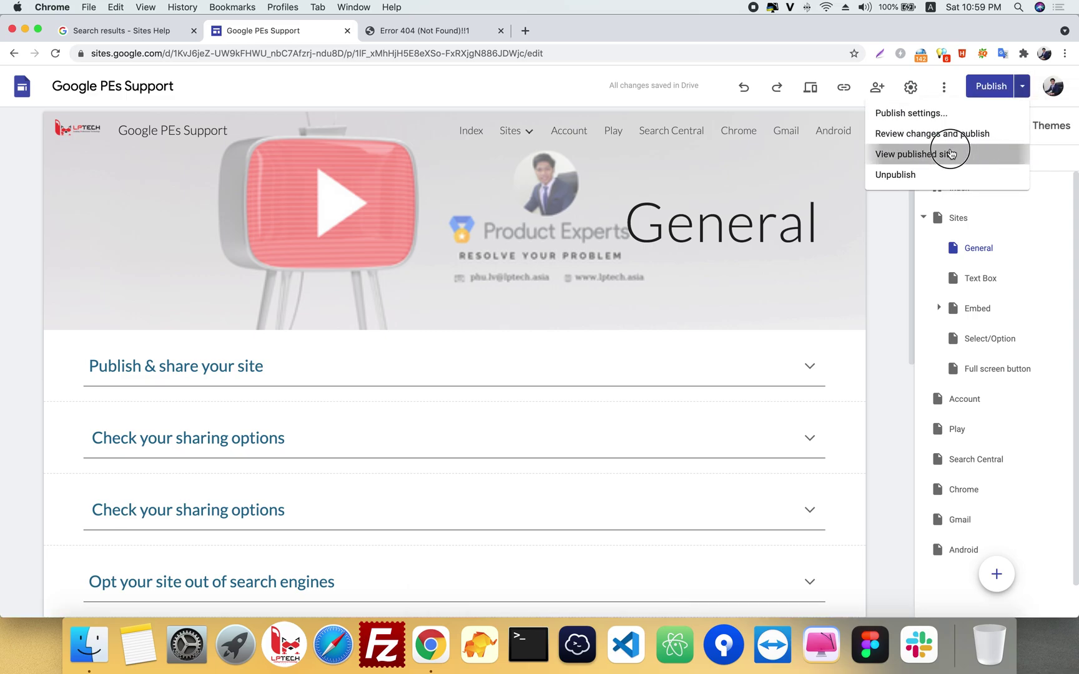
click(917, 152)
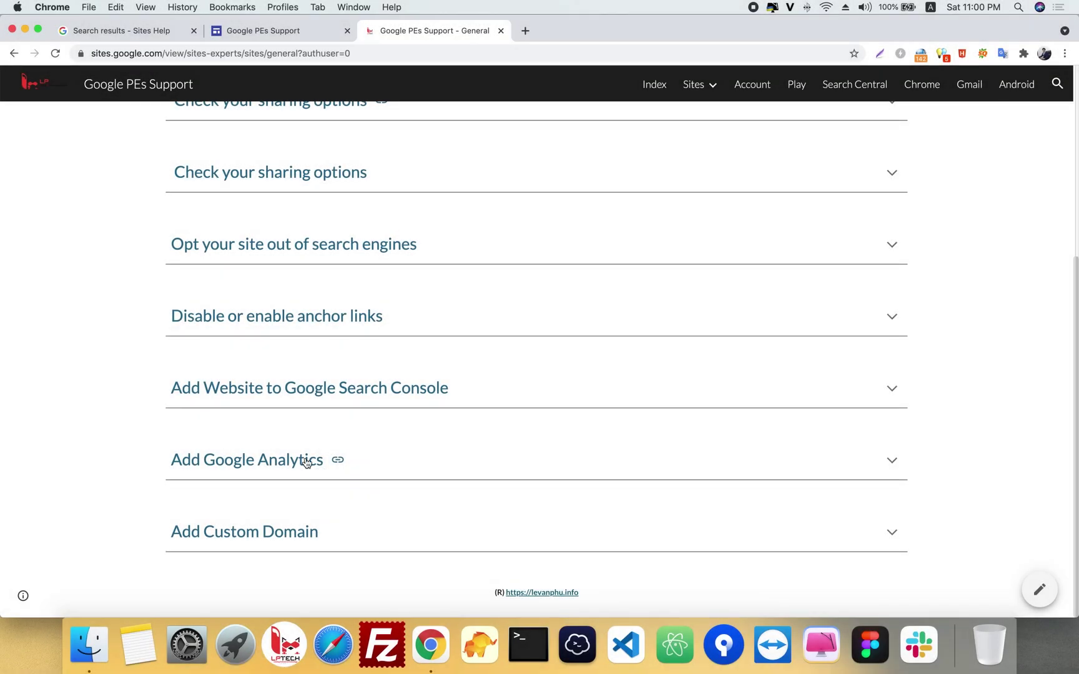
click(271, 463)
scroll(308, 461, down, 1)
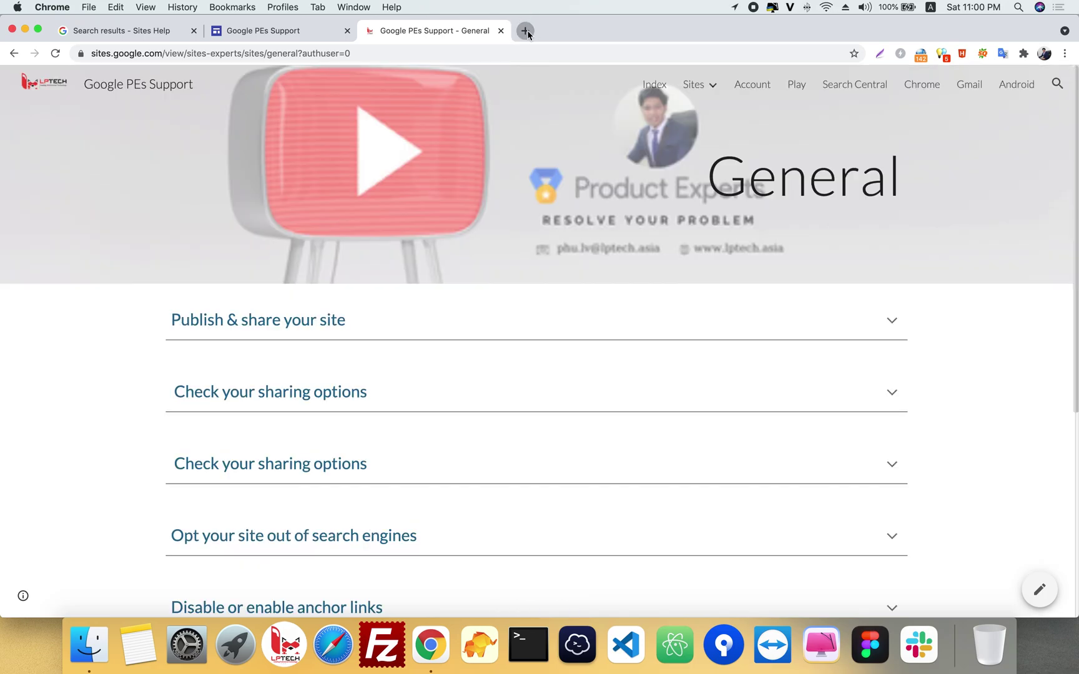
click(525, 30)
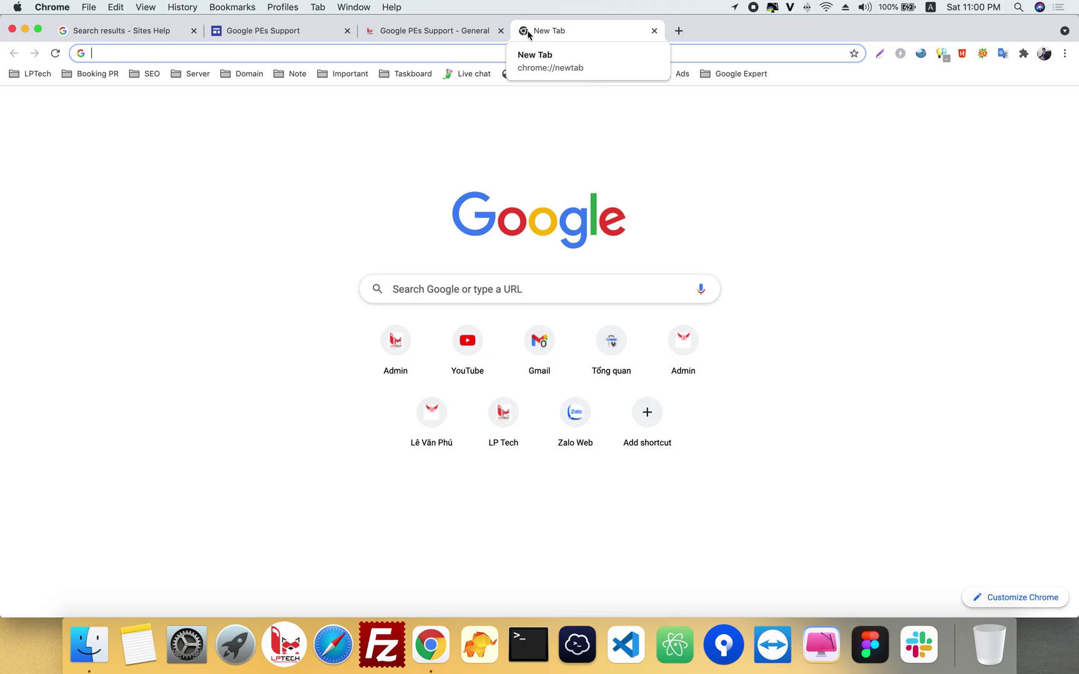
Load analytics.google.com in the new tab from the 'ana' omnibox suggestion
text(ana)
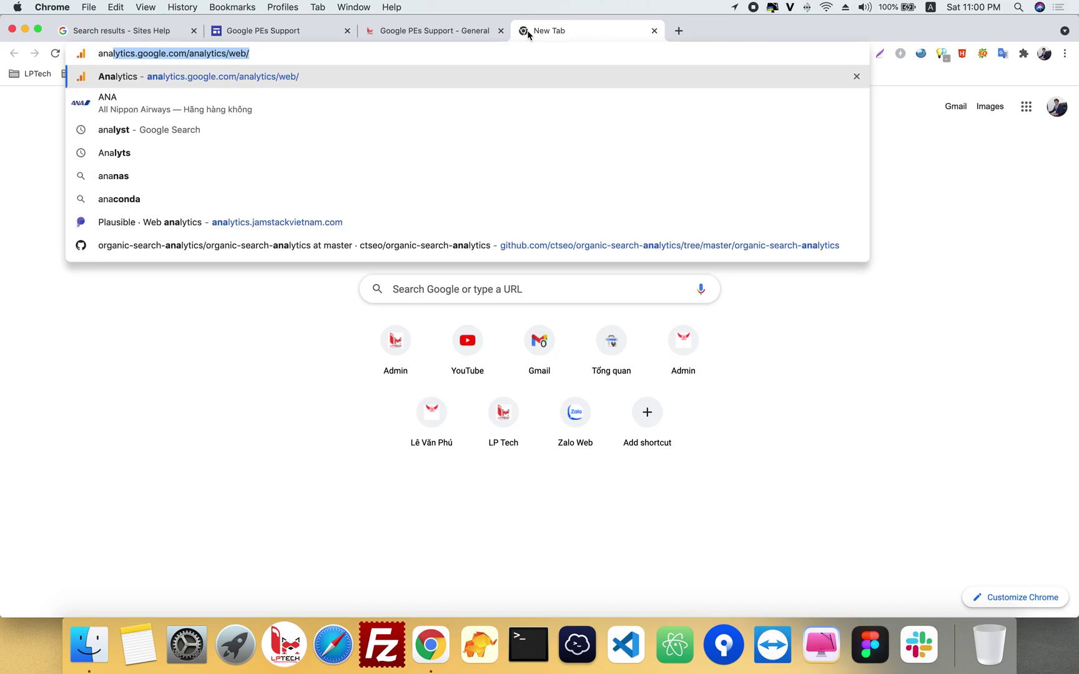
key(Return)
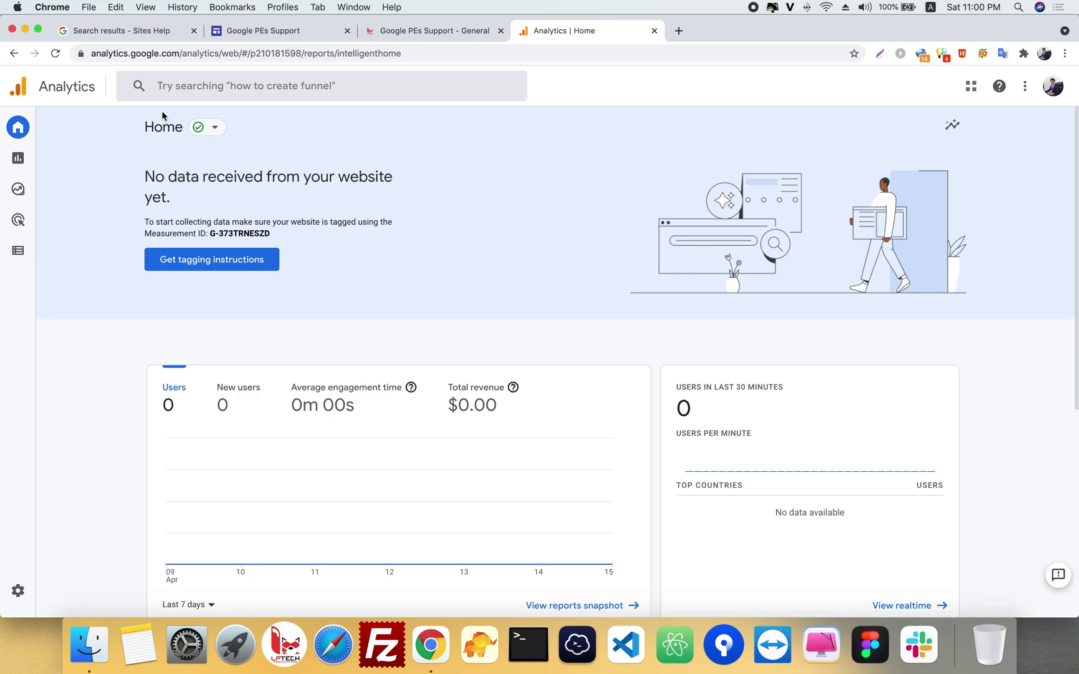
Start creating a new property from the Google Analytics Admin page
mouse_move(73, 310)
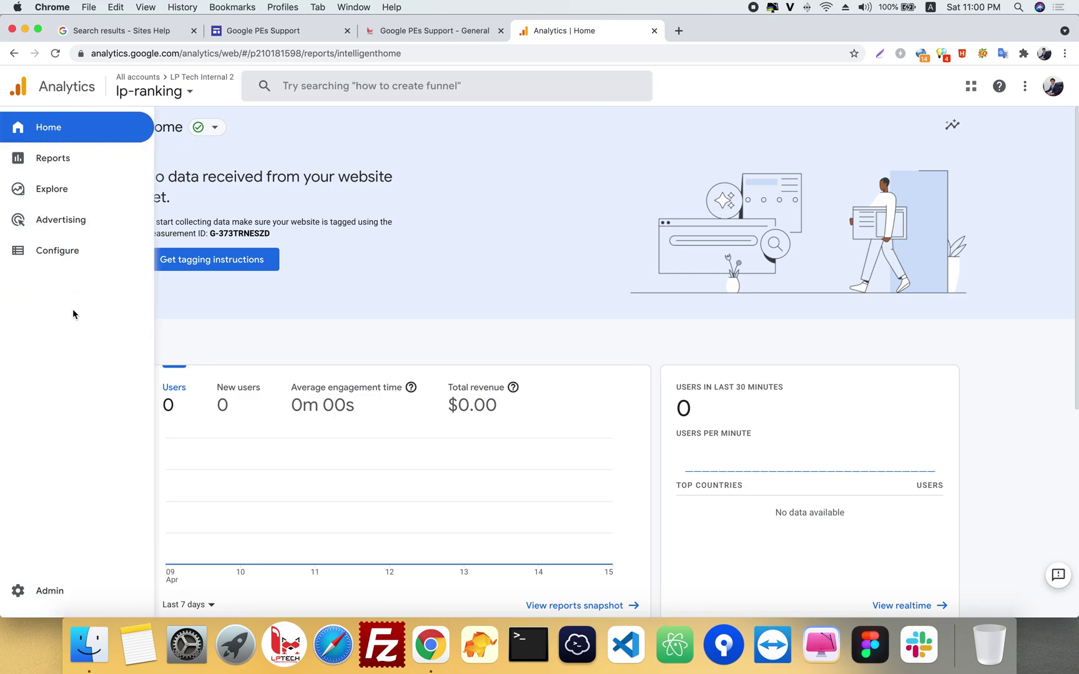
click(42, 592)
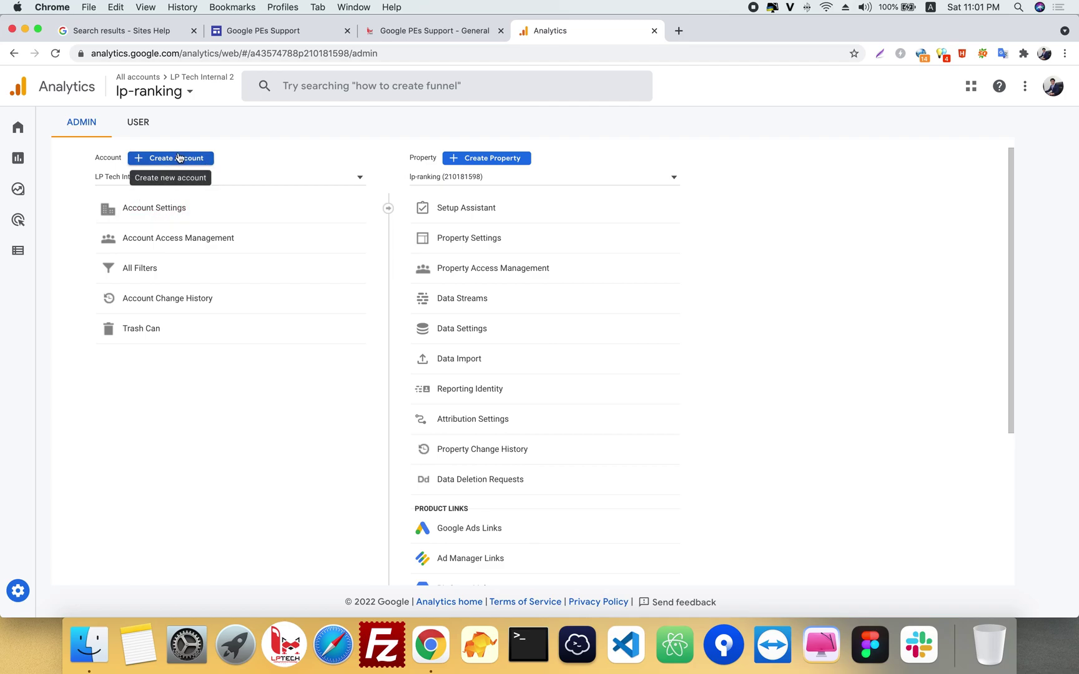
click(482, 160)
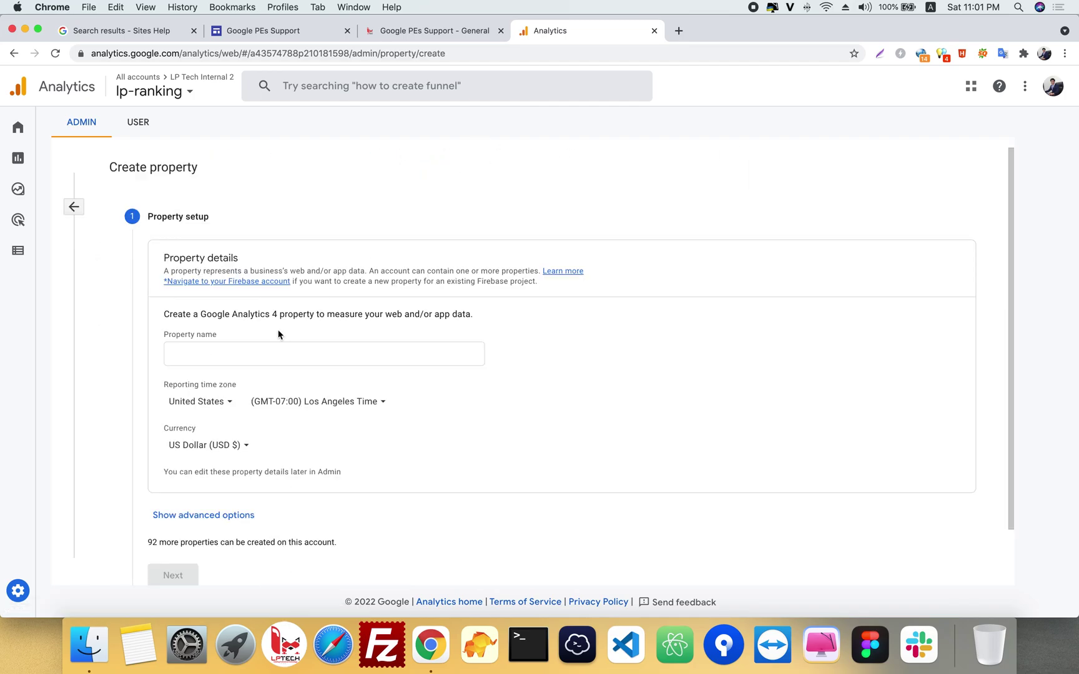
scroll(268, 296, down, 2)
click(262, 294)
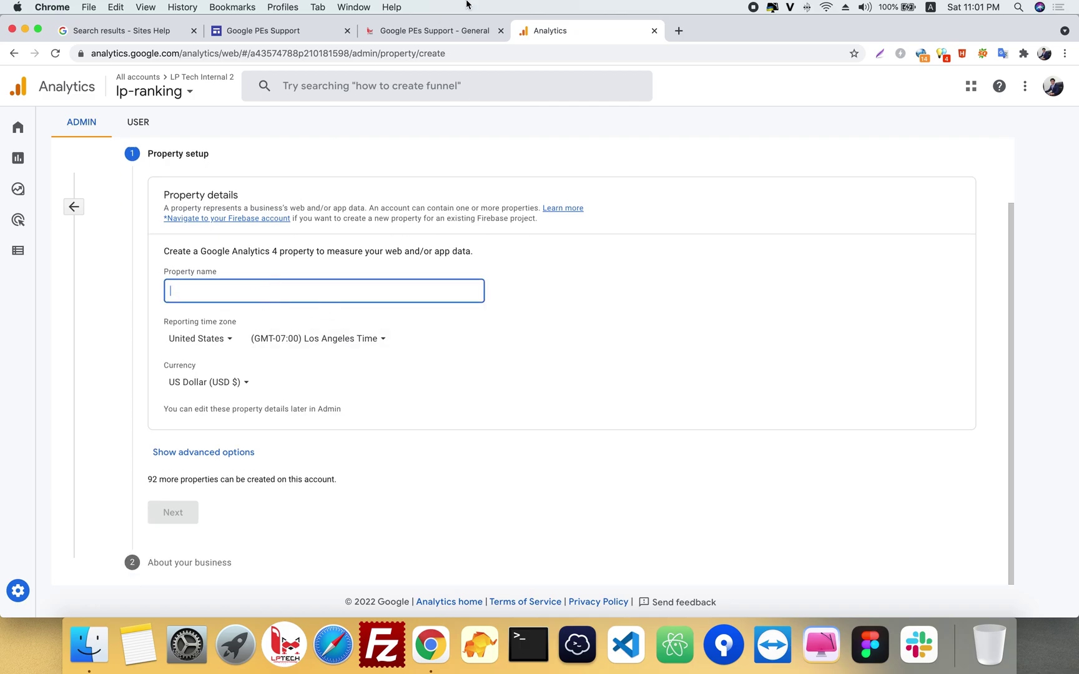
Copy 'sites-experts' from the site's address and paste it as the property name
click(429, 30)
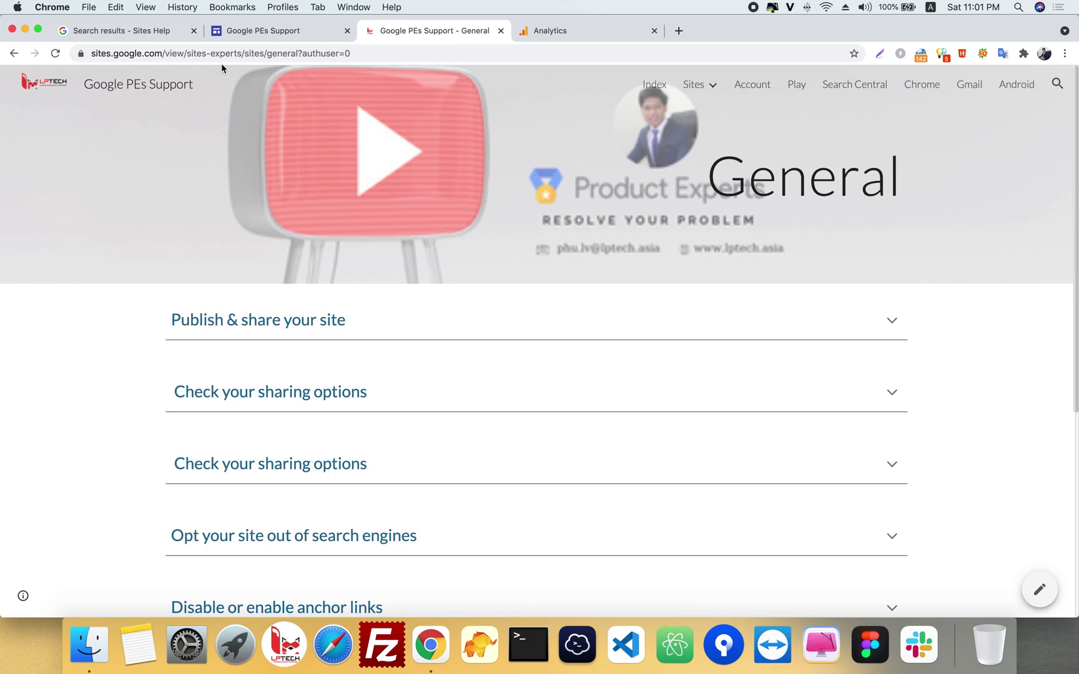
click(104, 53)
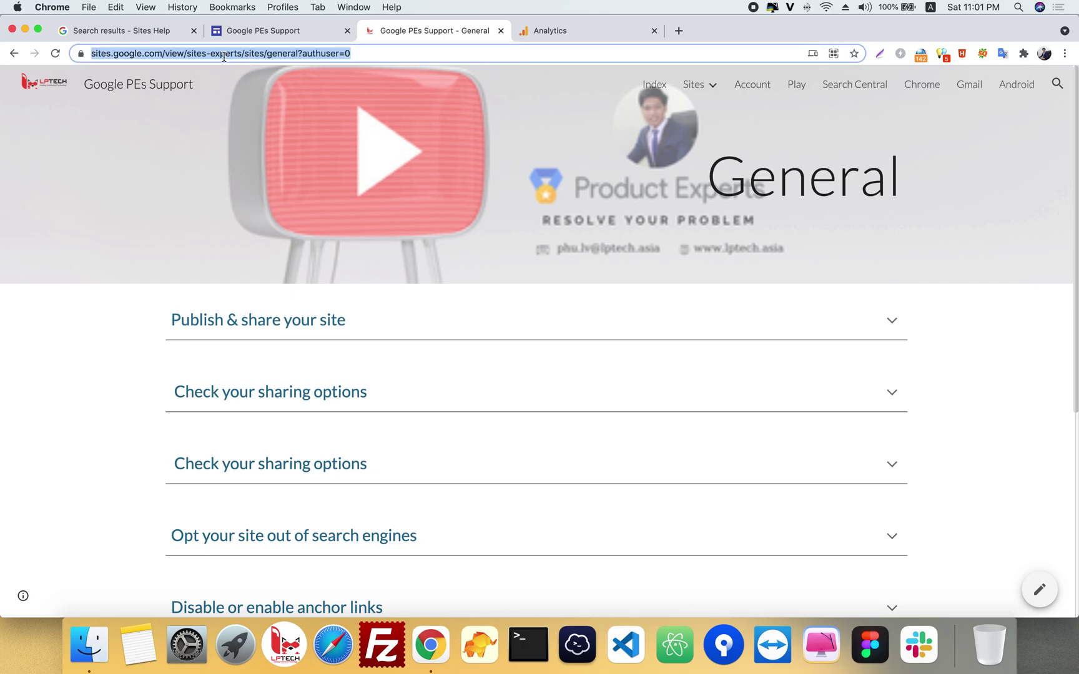
click(200, 54)
drag(217, 54, 272, 54)
key(super+c)
click(549, 31)
click(407, 301)
key(super+v)
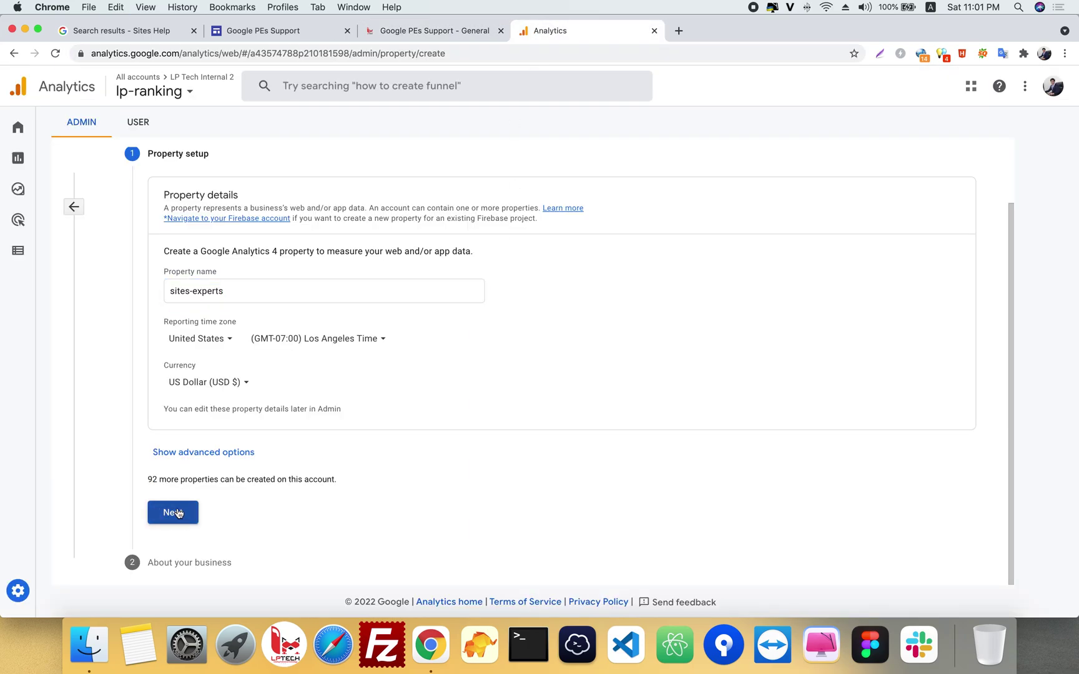
click(171, 511)
Set industry to Arts & Entertainment, size to Medium, and tick Measure customer engagement
click(202, 296)
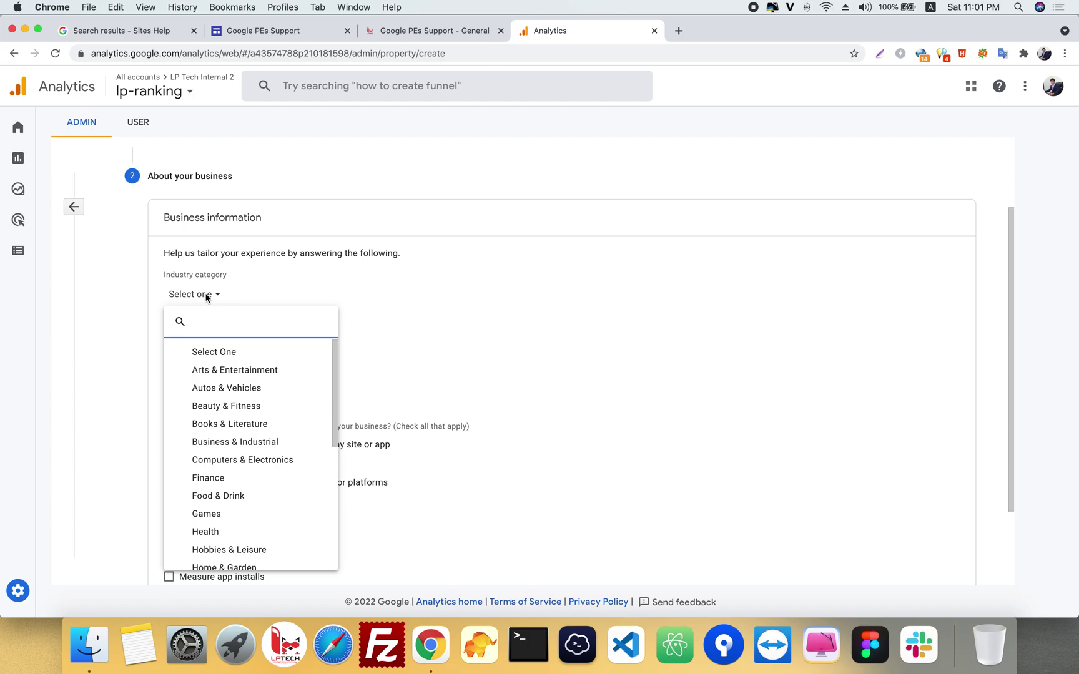
click(250, 370)
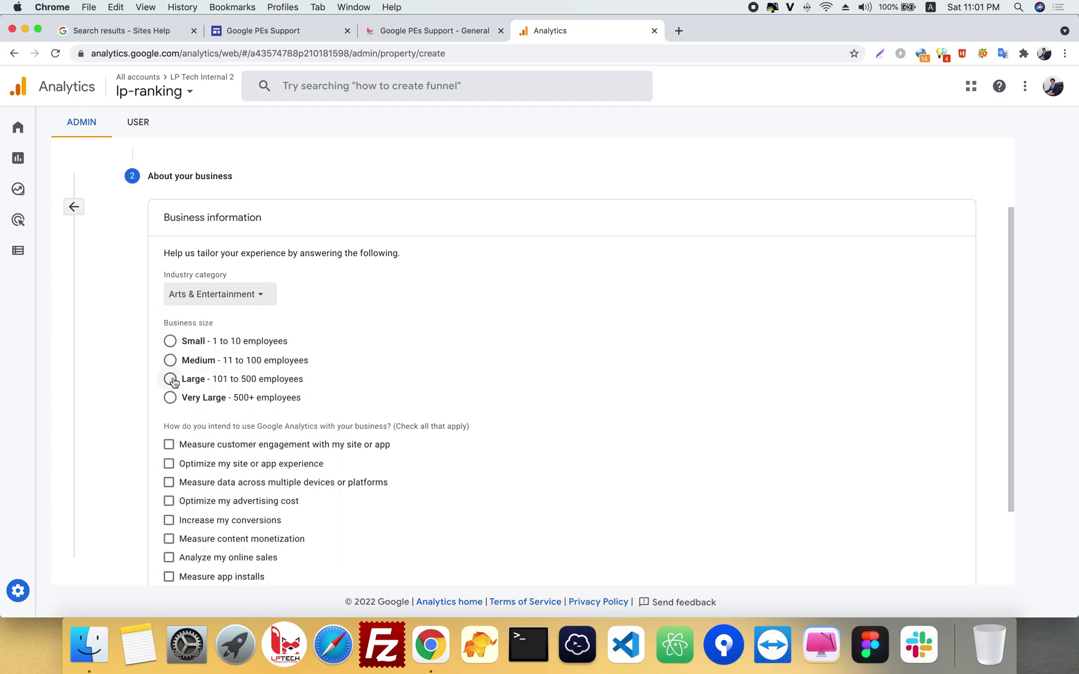
scroll(174, 382, down, 2)
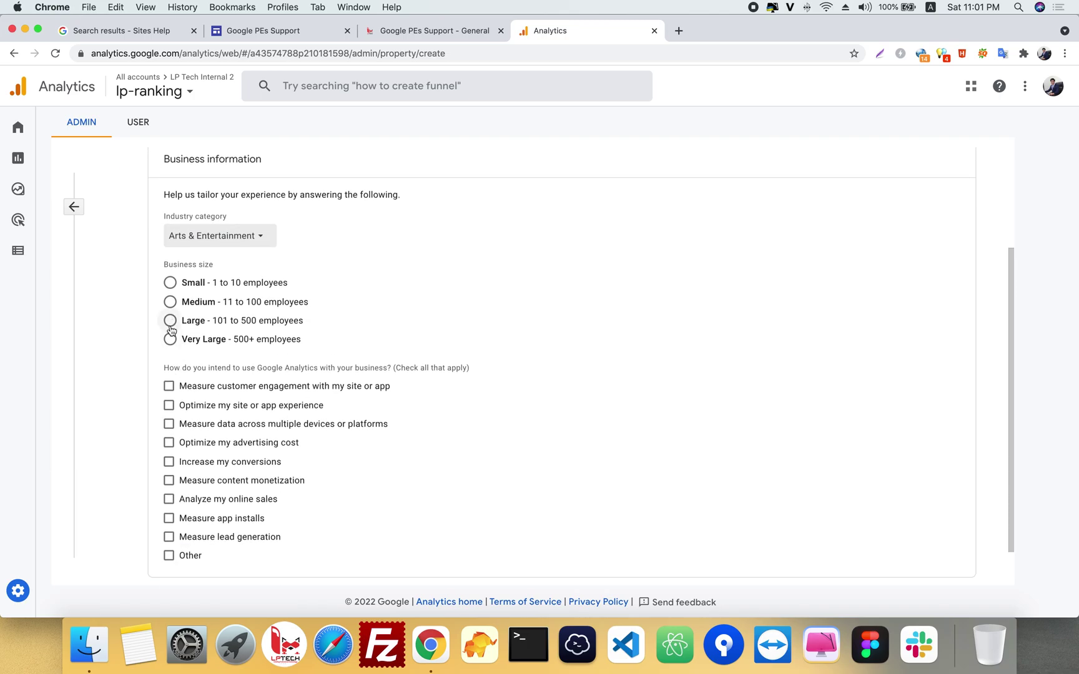
click(170, 302)
scroll(206, 462, down, 1)
key(Tab)
key(space)
Reopen Property setup and reveal advanced options, leaving the Universal Analytics property off
click(181, 558)
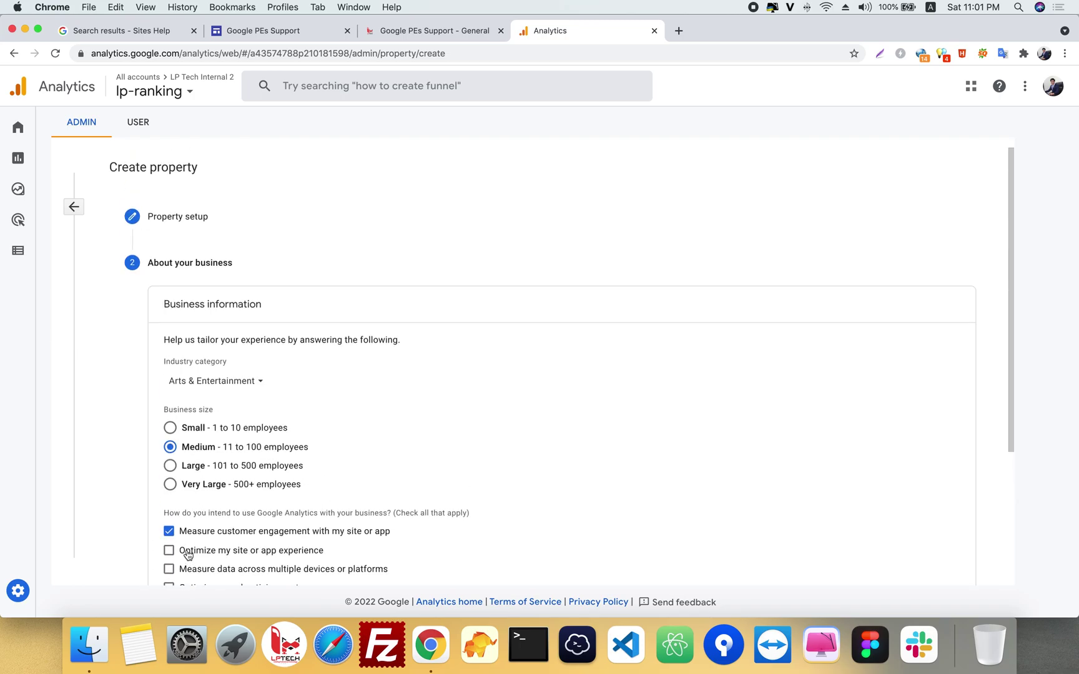
click(150, 217)
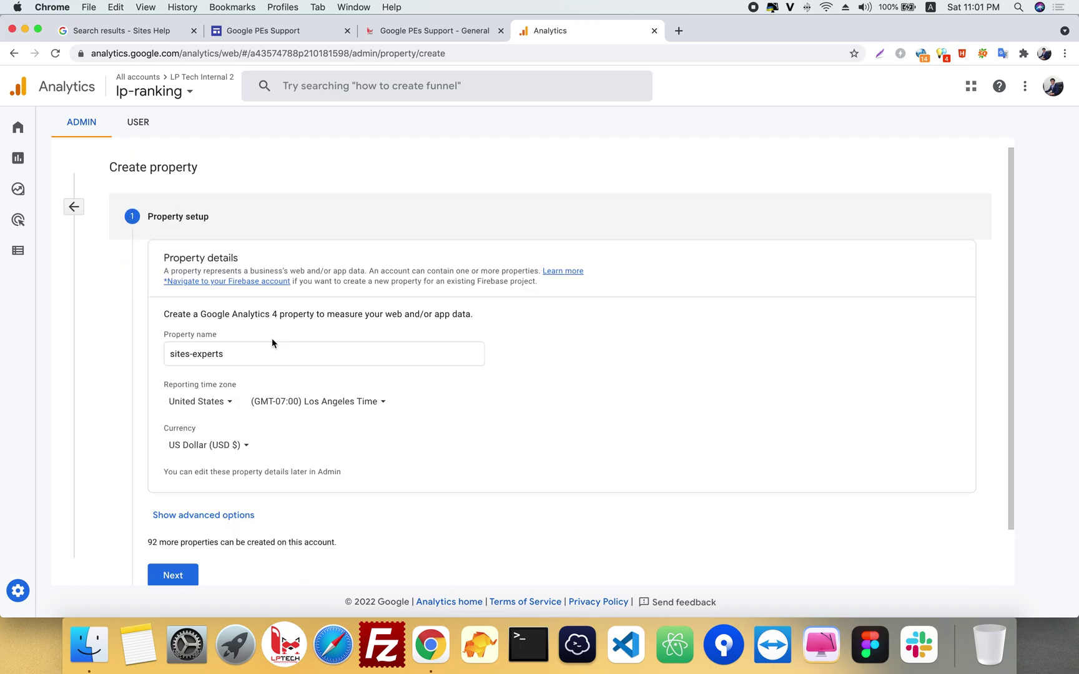
click(194, 515)
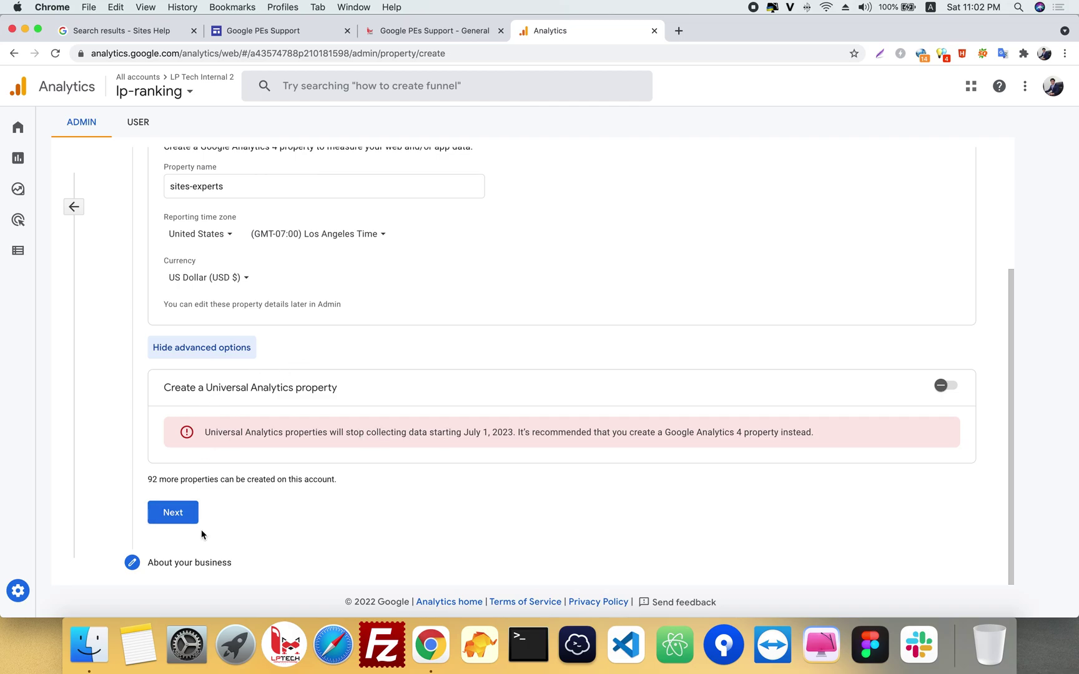
click(184, 514)
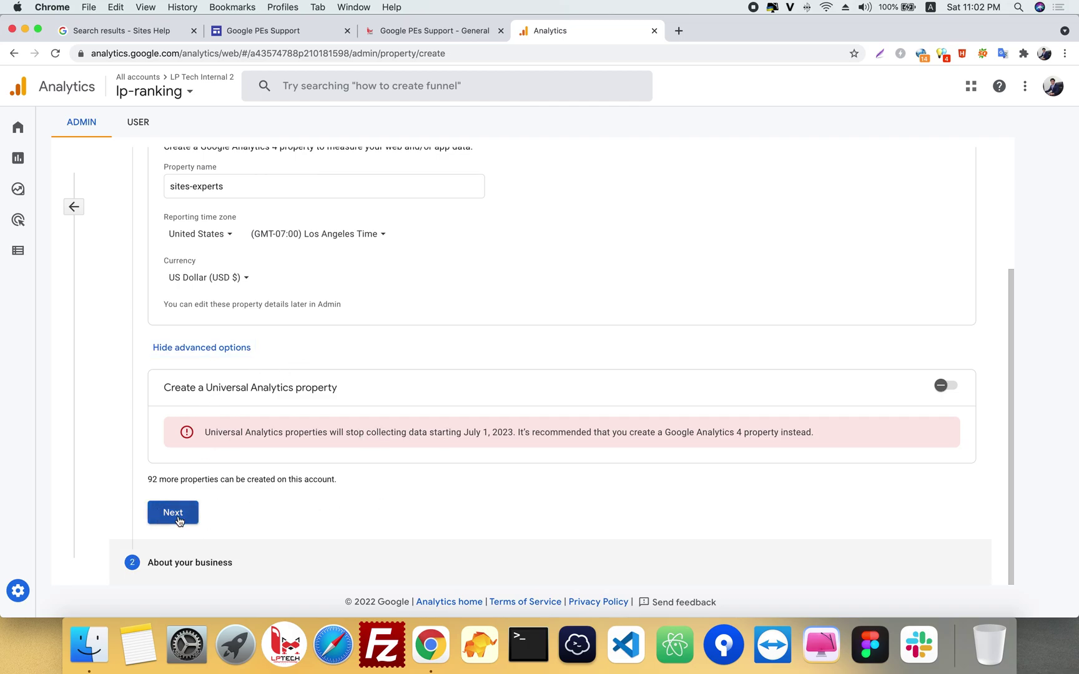
Create the property, choose a Web stream, and enter sites.google.com/view/sites-experts as its URL
click(185, 566)
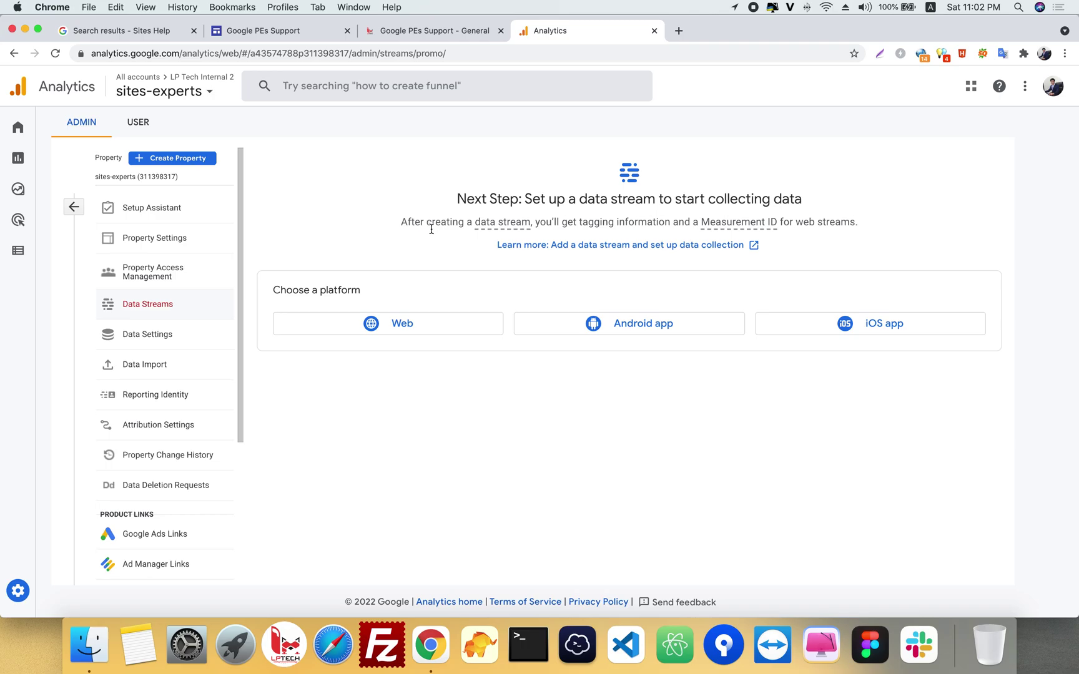
click(403, 323)
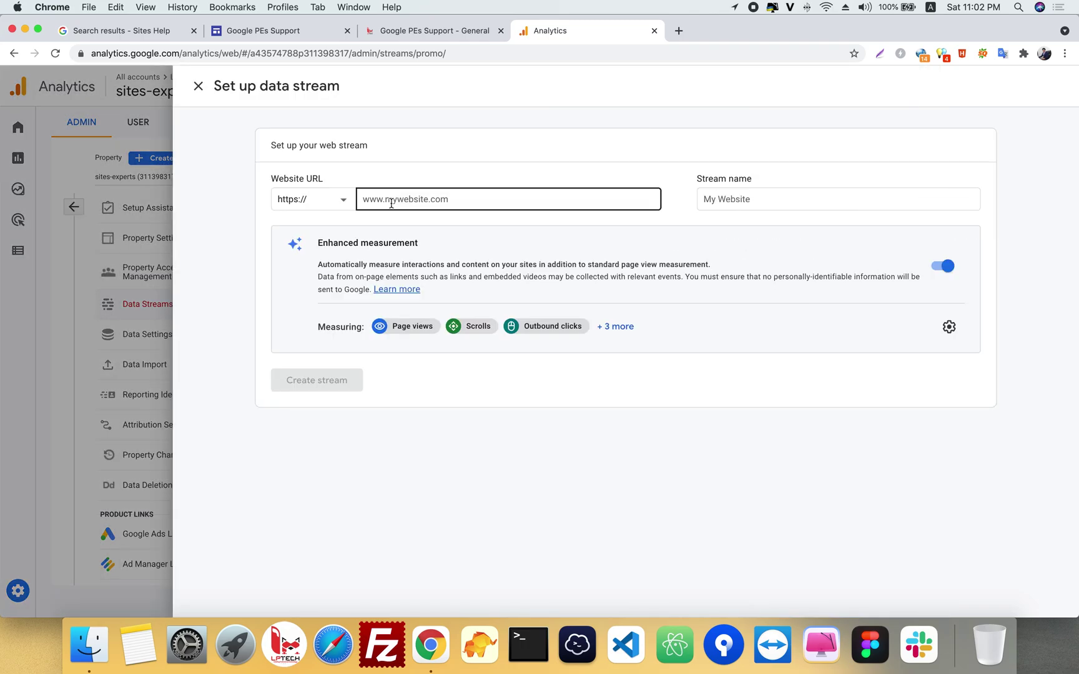
drag(279, 185, 312, 182)
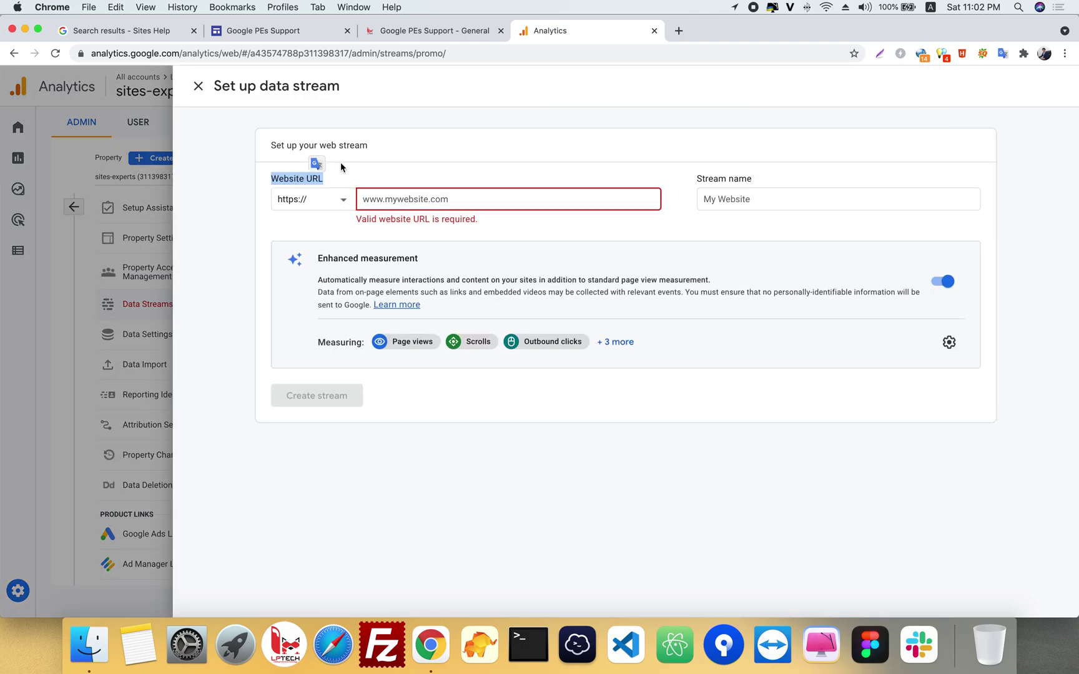
key(ctrl+shift+Tab)
key(BackSpace)
key(super+a)
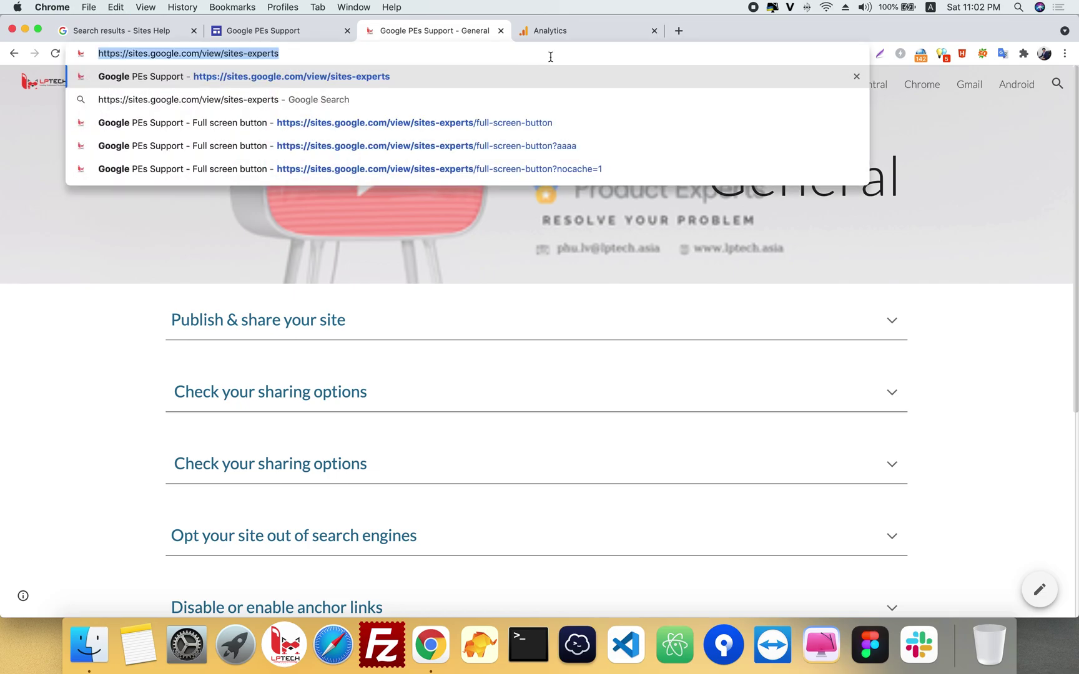
click(615, 34)
click(458, 198)
key(super+v)
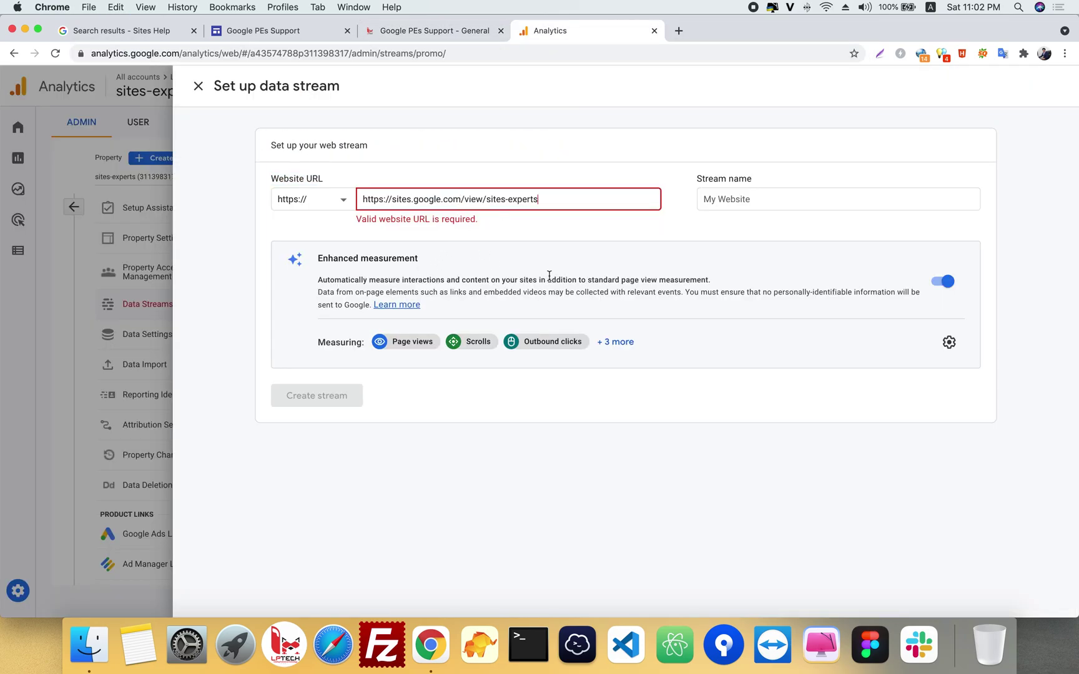
drag(395, 201, 363, 200)
key(BackSpace)
Name the stream 'My Google sites' and create it
click(812, 198)
click(834, 198)
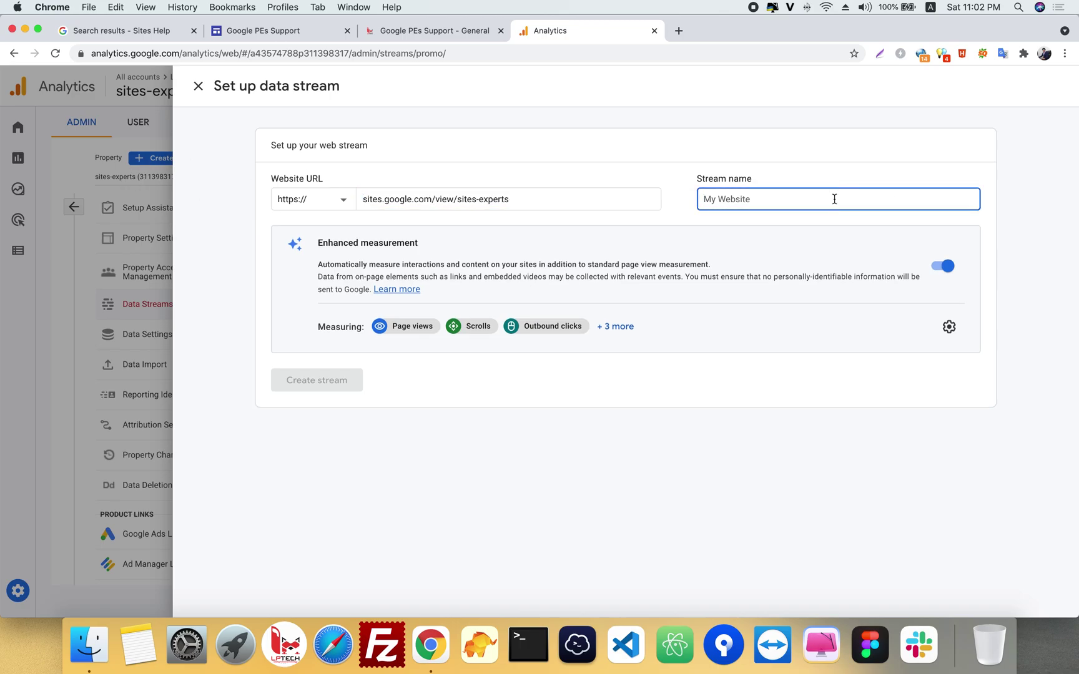
text(My Google sites)
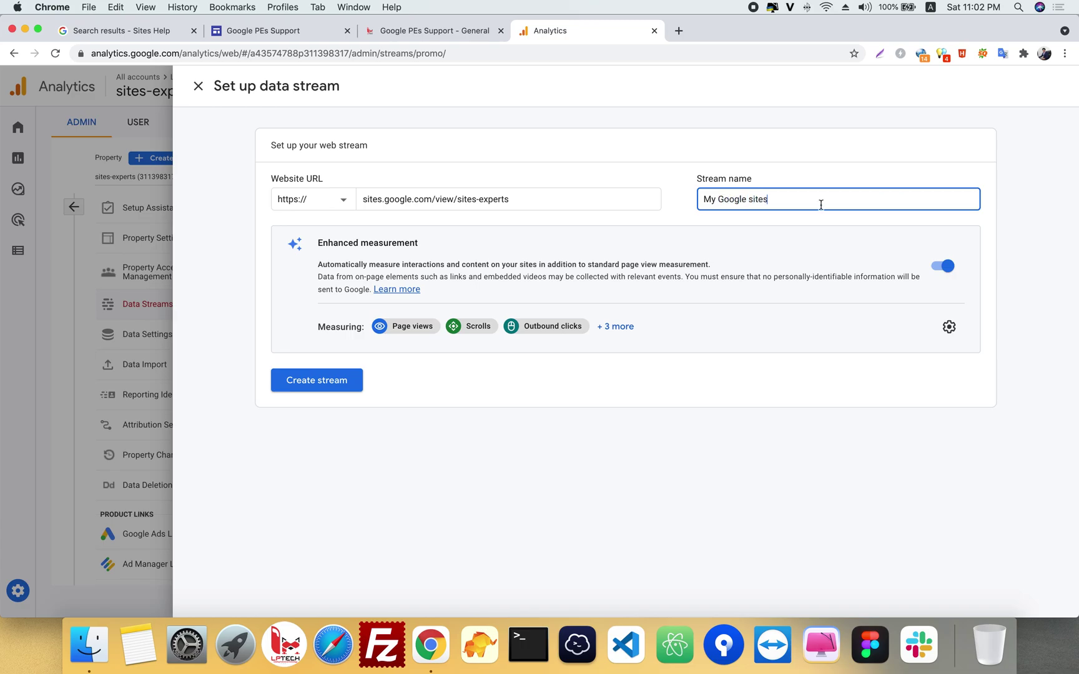
click(334, 387)
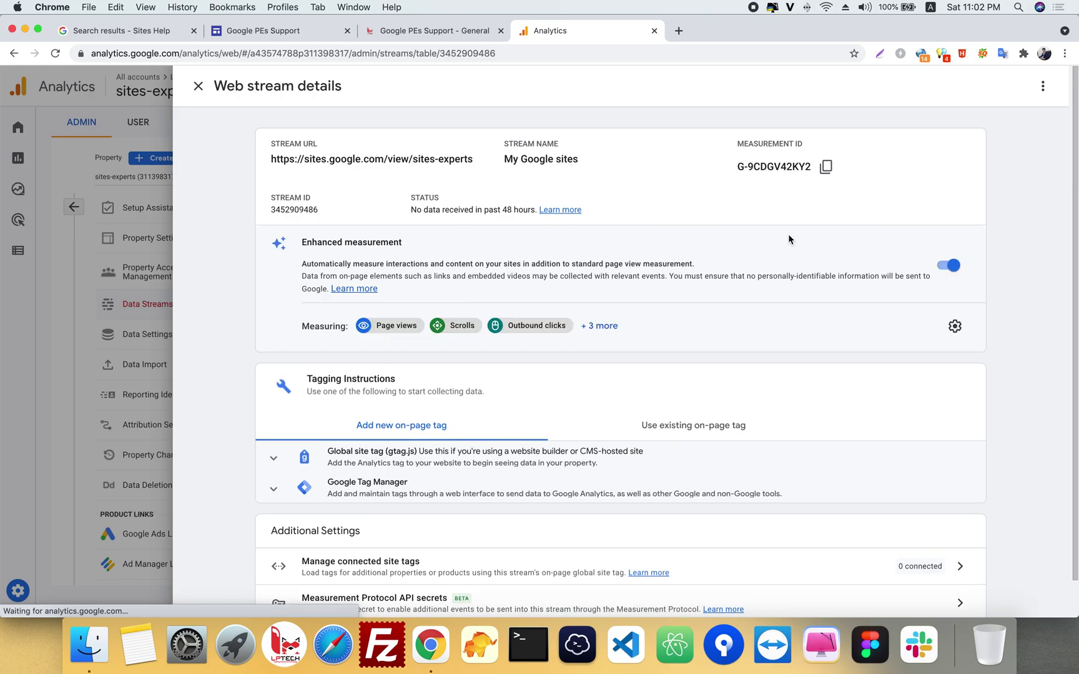
click(436, 31)
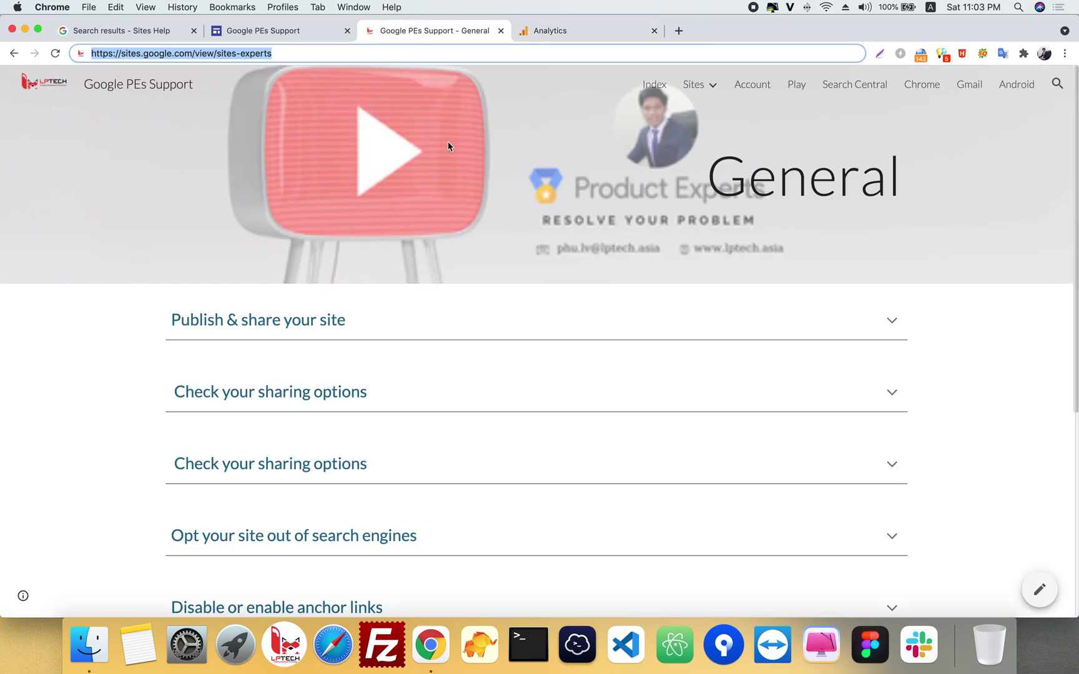
Paste the stream's measurement ID G-9CDGV42KY2 into the site's Analytics settings
click(309, 31)
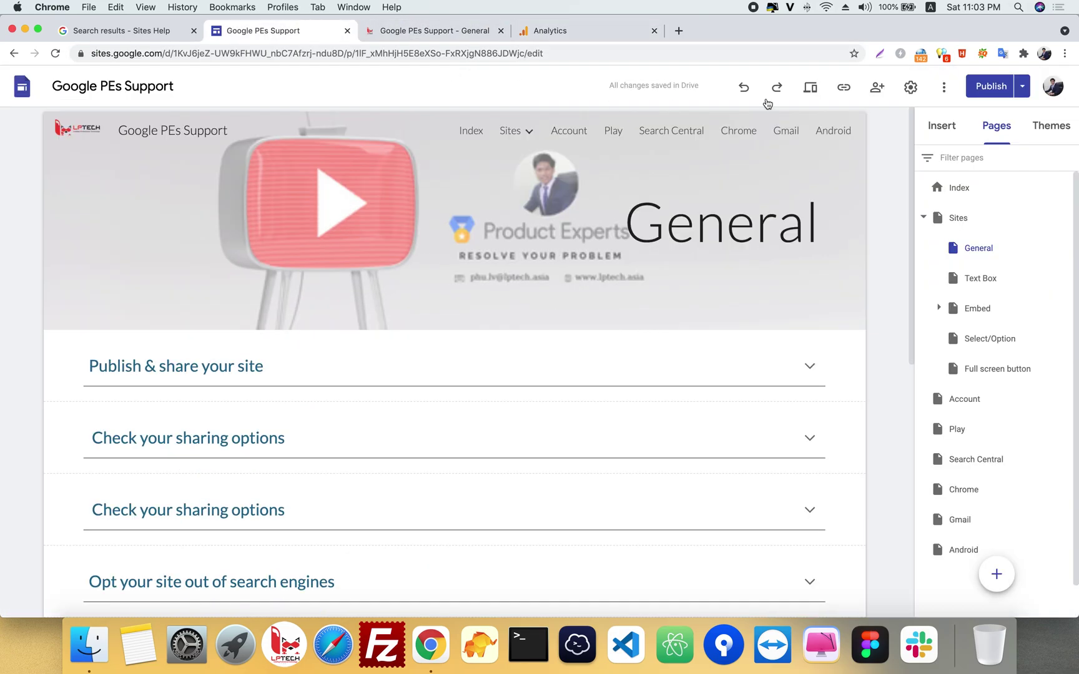
click(902, 91)
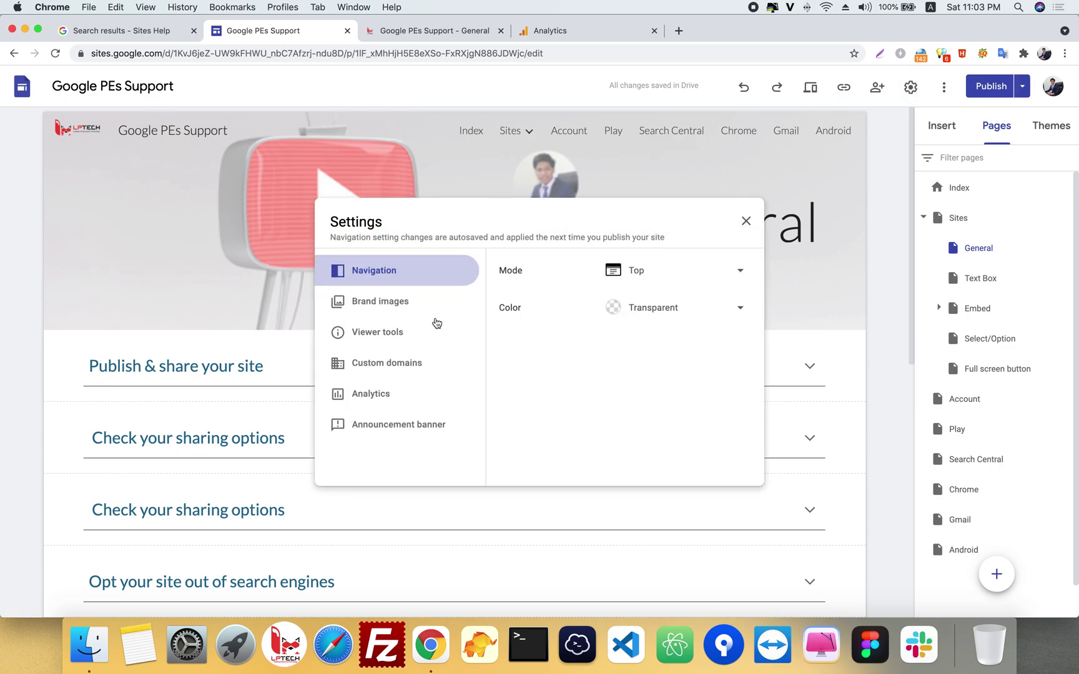
click(382, 393)
click(550, 31)
click(823, 166)
click(435, 31)
click(299, 34)
triple_click(643, 313)
text(G-RCDSXK0KY2)
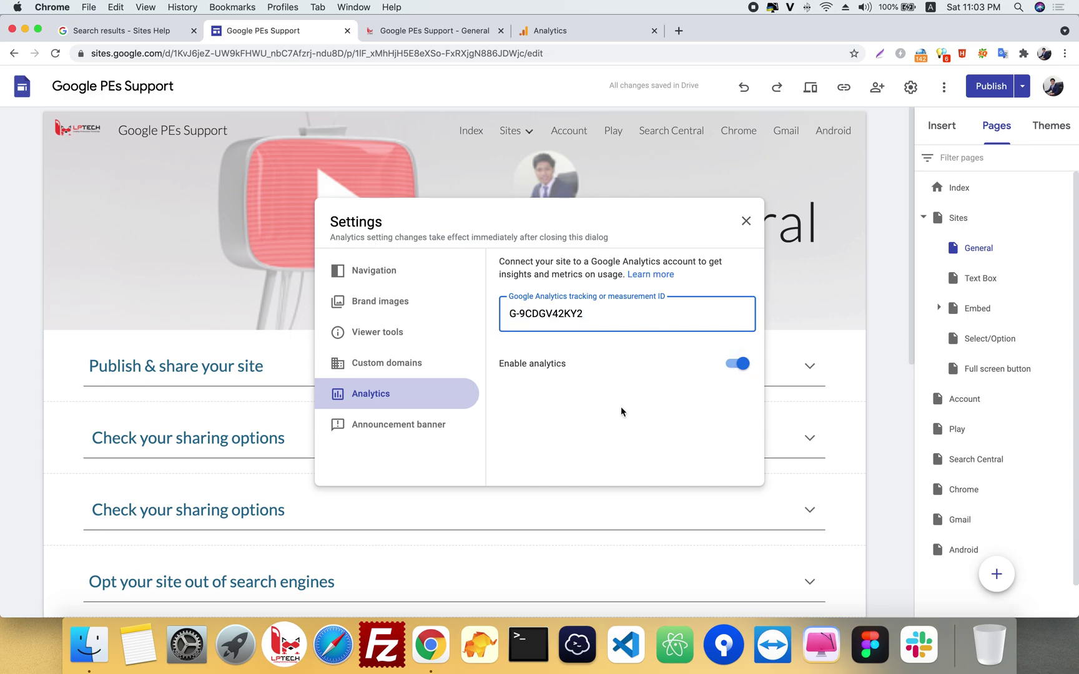
click(986, 95)
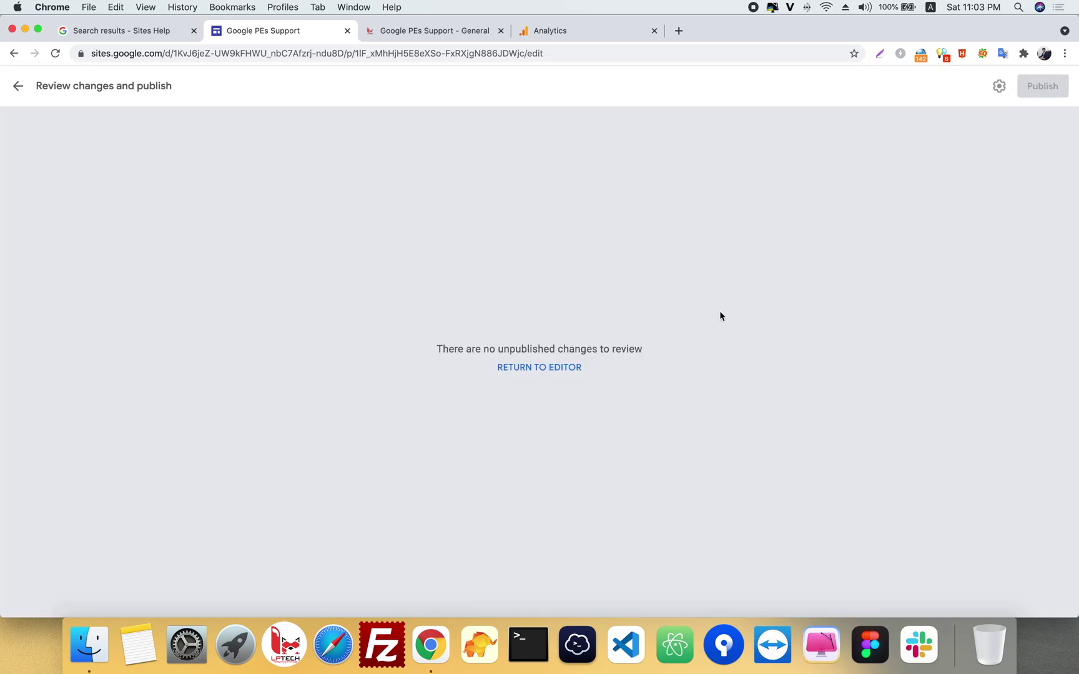
Return to Google Analytics and close the web stream details panel
click(435, 31)
click(579, 36)
click(198, 86)
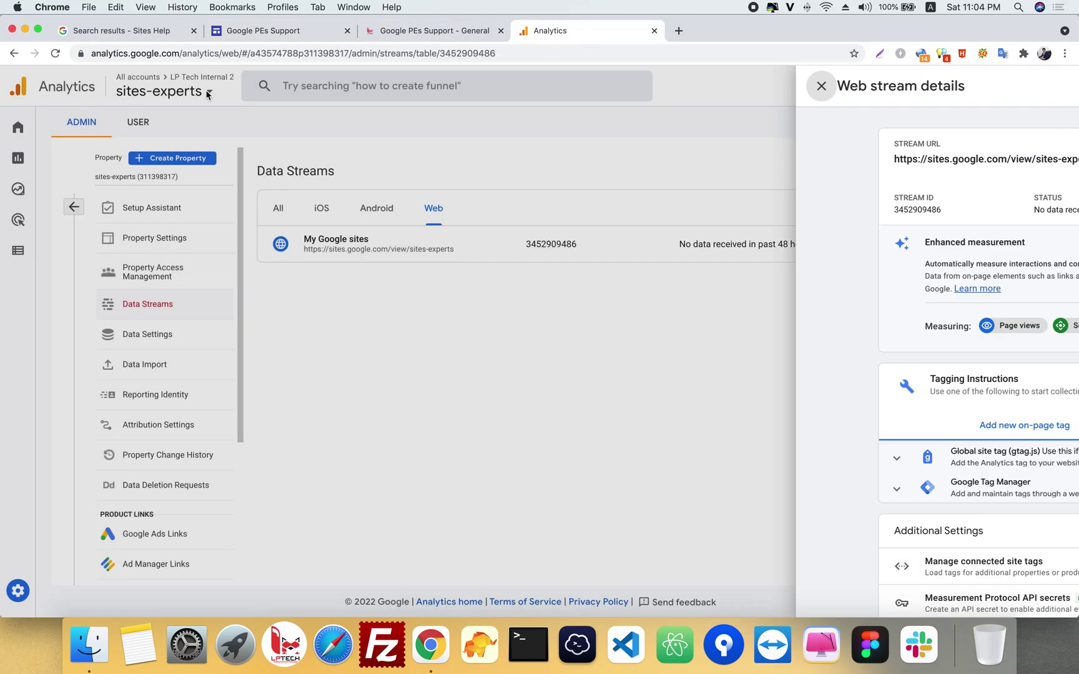
Go to Analytics Home, then open the live site's Account page to create a visit
click(74, 206)
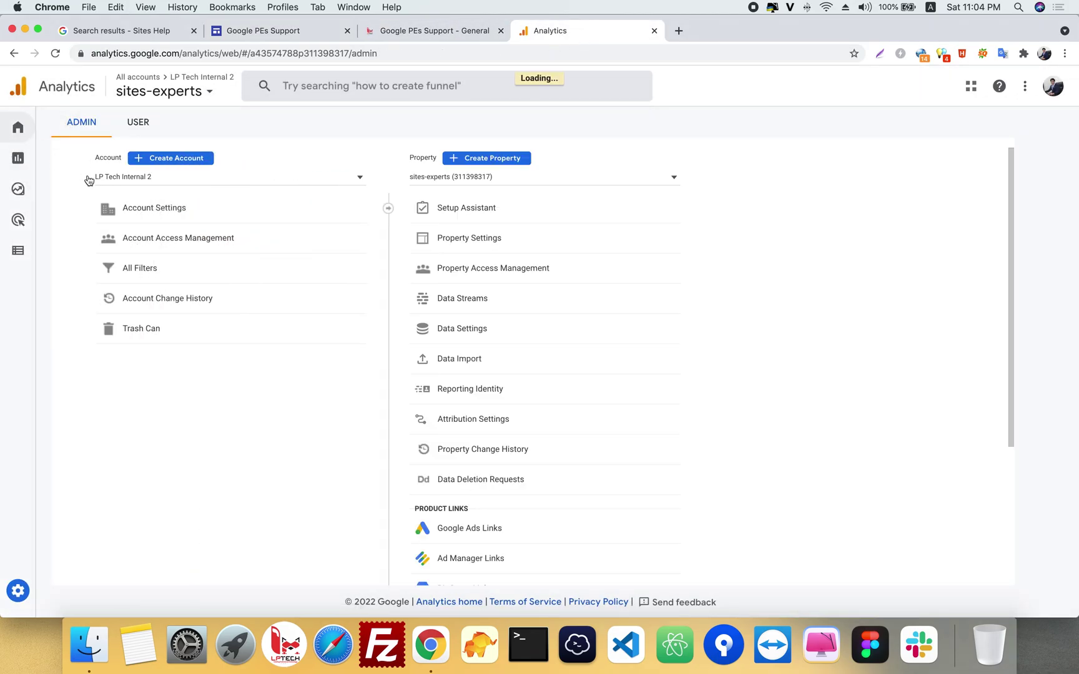
click(18, 129)
scroll(335, 365, down, 3)
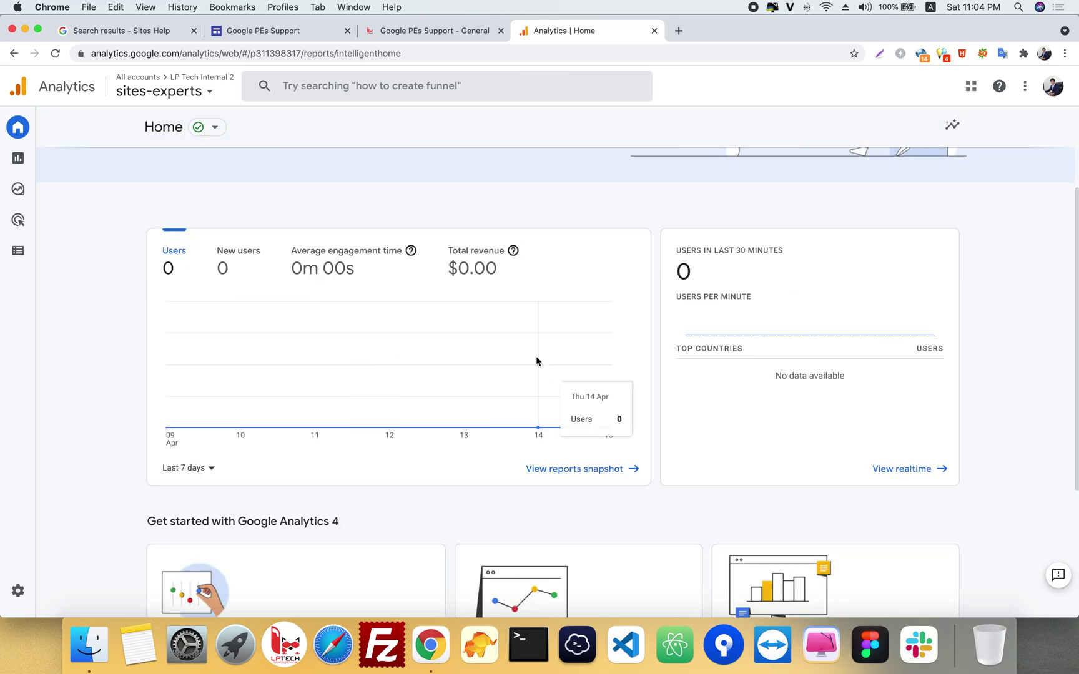
click(435, 31)
click(753, 84)
Open the Realtime overview report, then load the site's Account page again to register a visit
click(587, 31)
scroll(559, 282, down, 5)
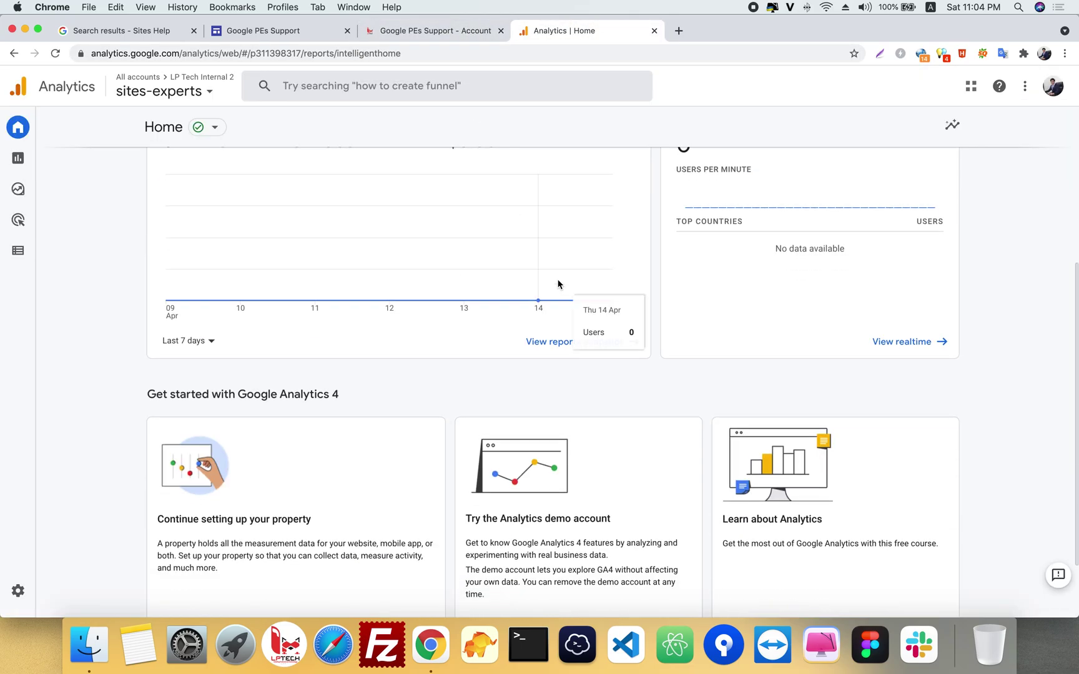
scroll(886, 354, up, 2)
click(907, 379)
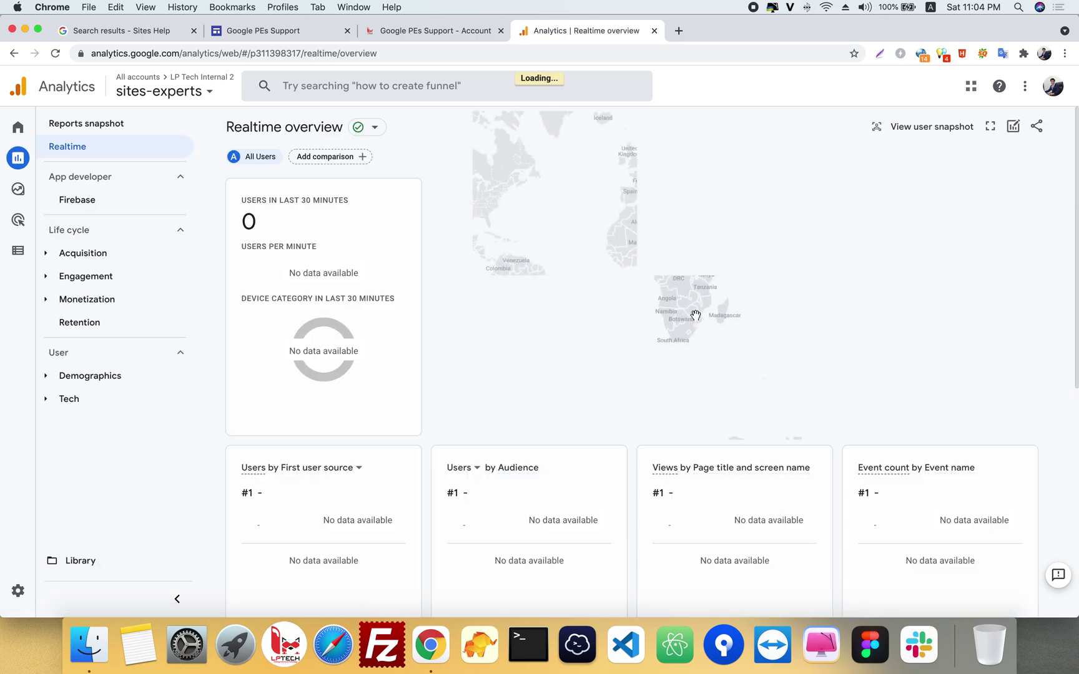
scroll(405, 500, down, 2)
scroll(390, 480, up, 2)
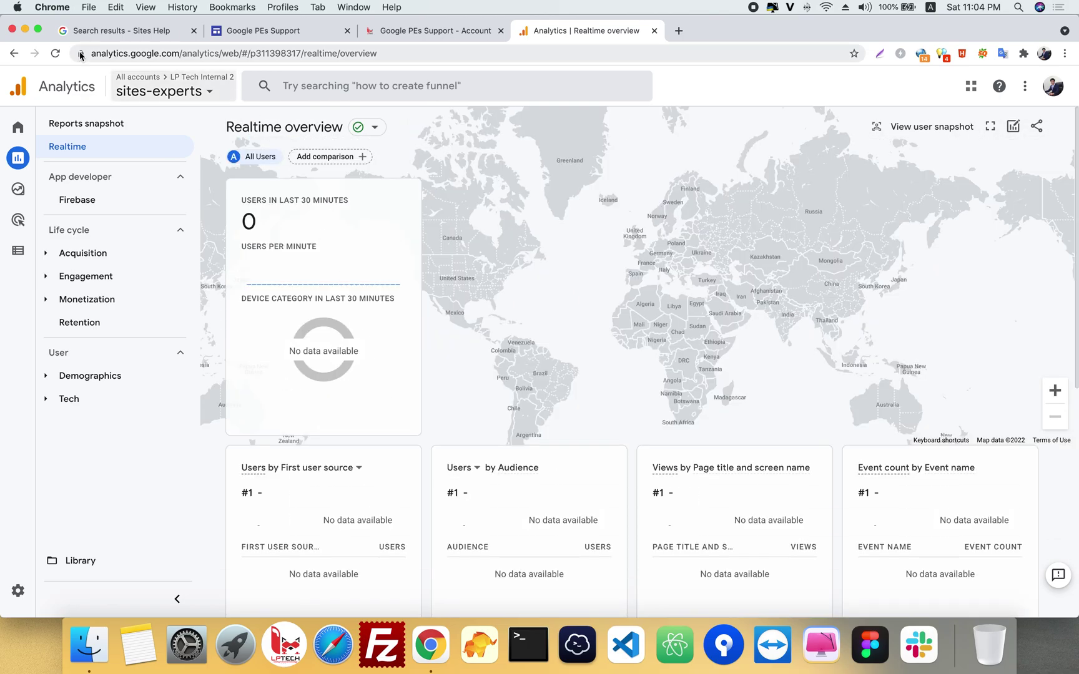
click(434, 31)
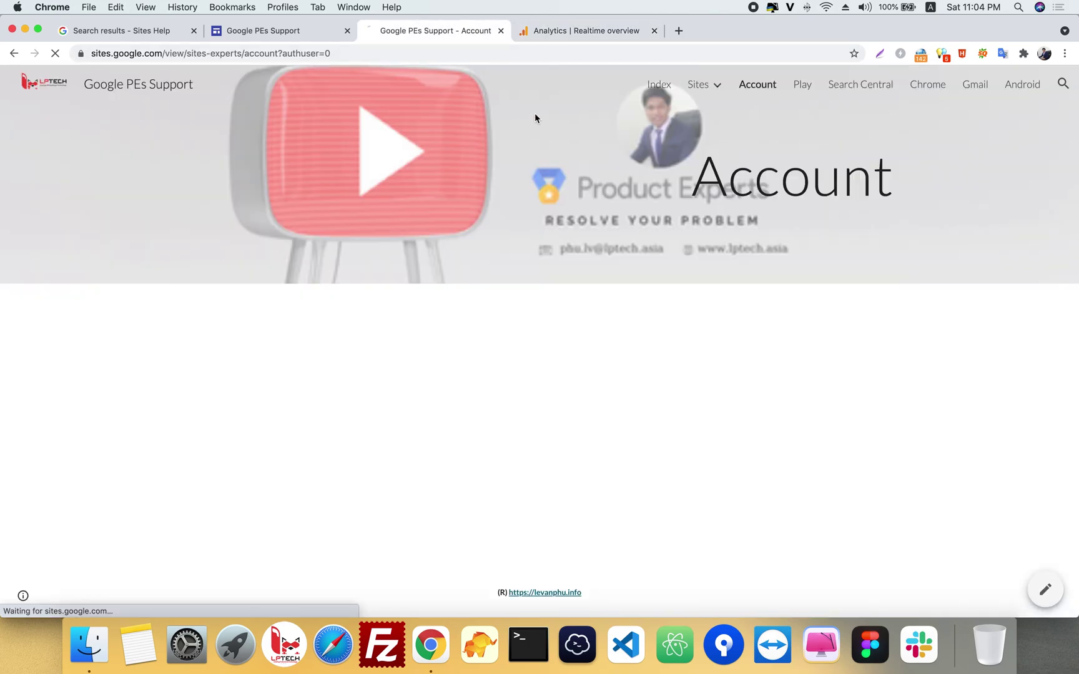
Confirm the realtime Views card now lists a view of the site's Account page
click(573, 31)
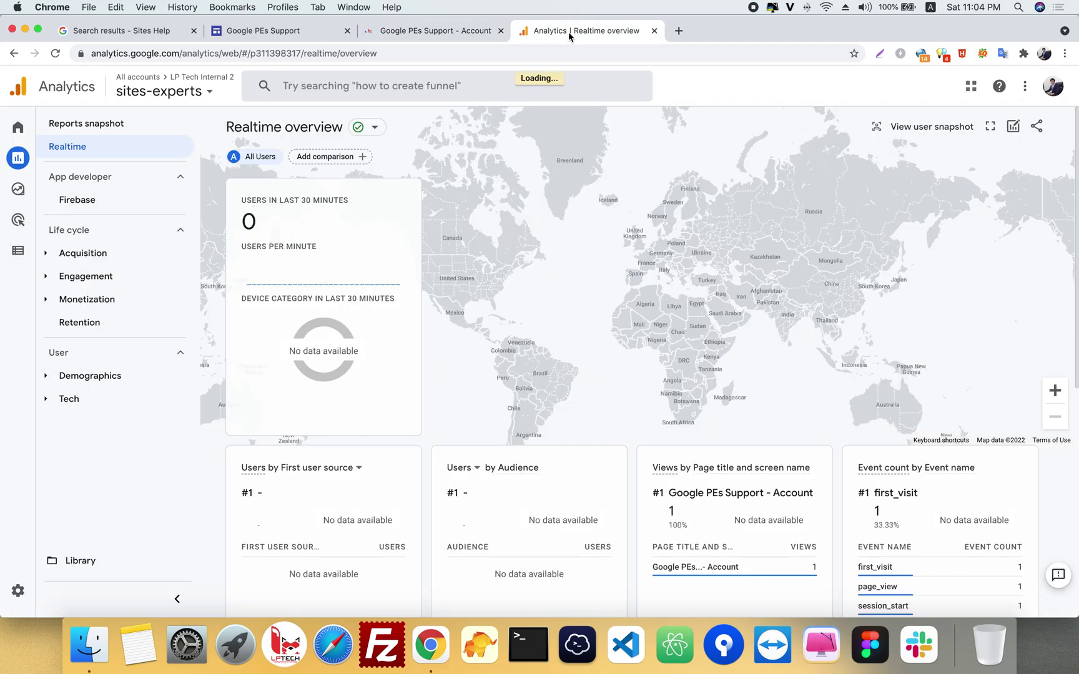
scroll(685, 449, down, 2)
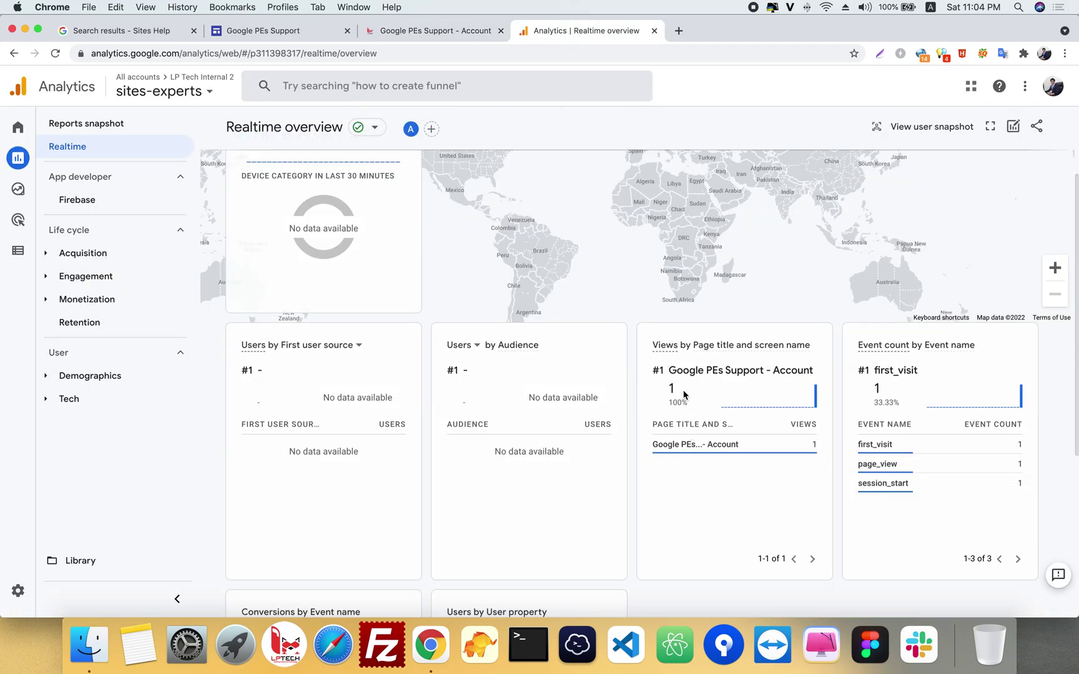
drag(681, 370, 790, 371)
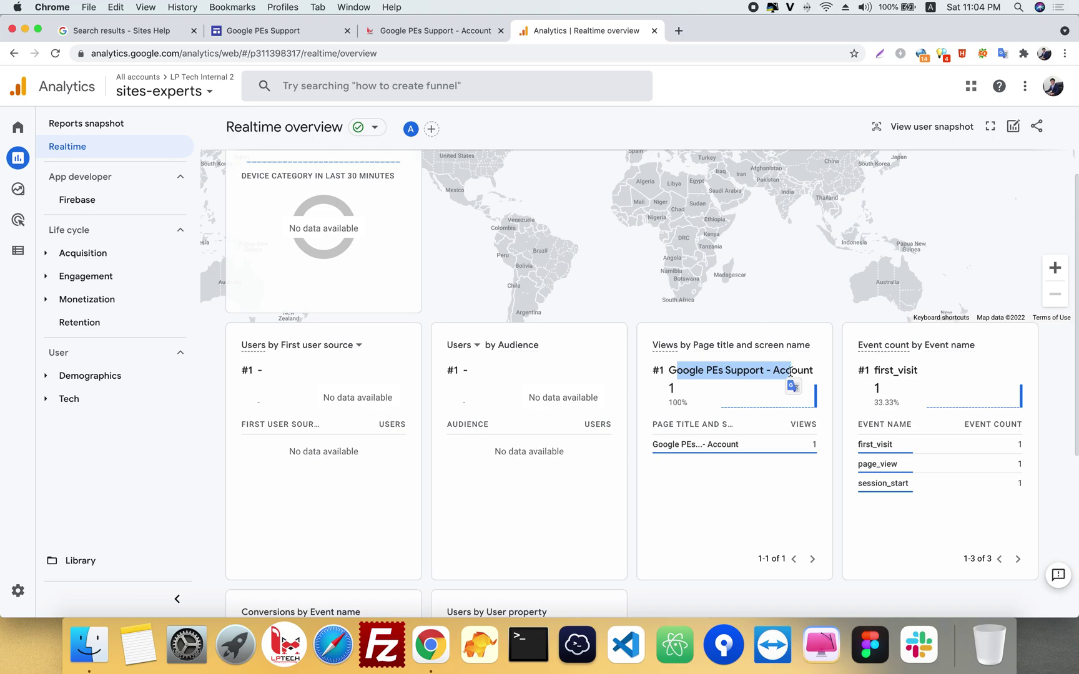
scroll(649, 312, up, 2)
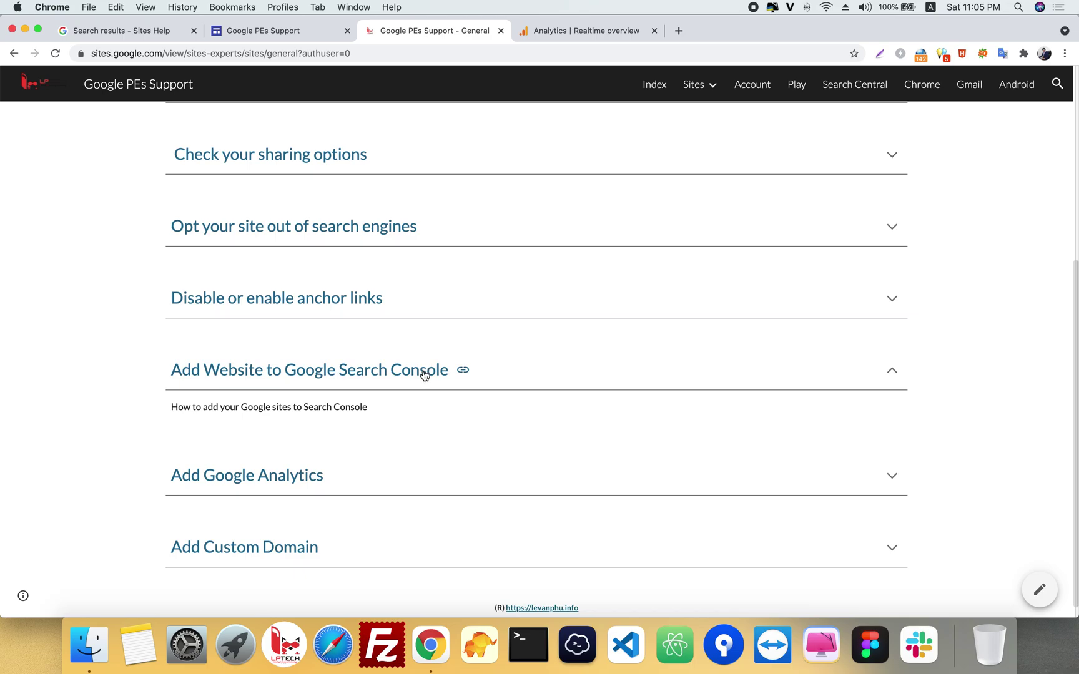
Load Google Search Console in a new tab and start adding a URL-prefix property
click(679, 30)
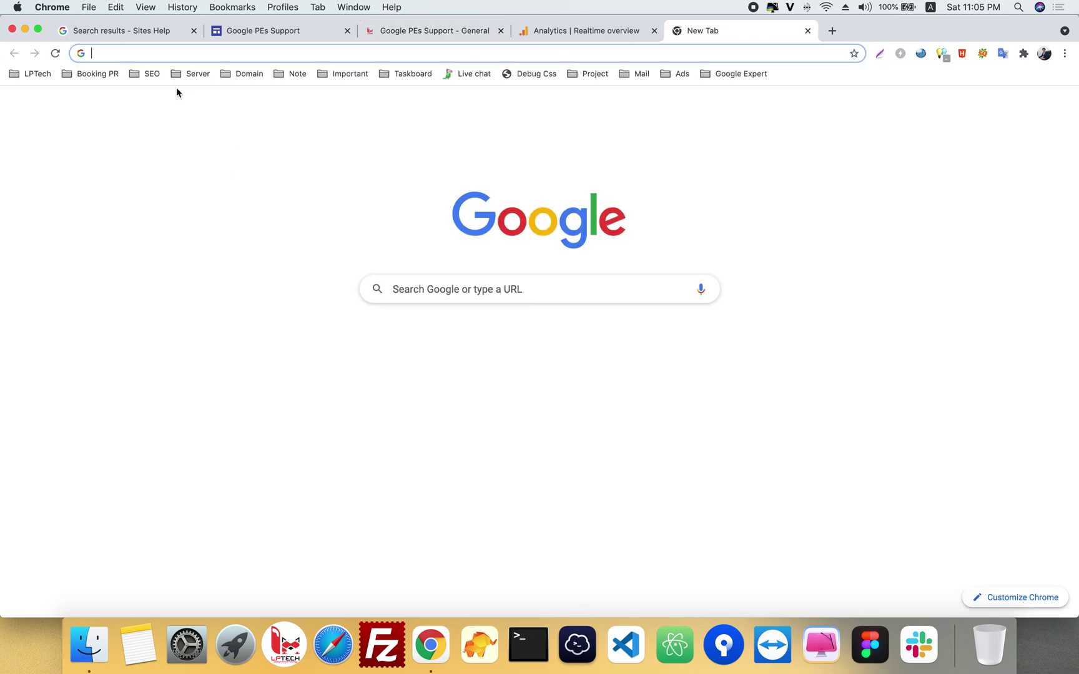
text(search)
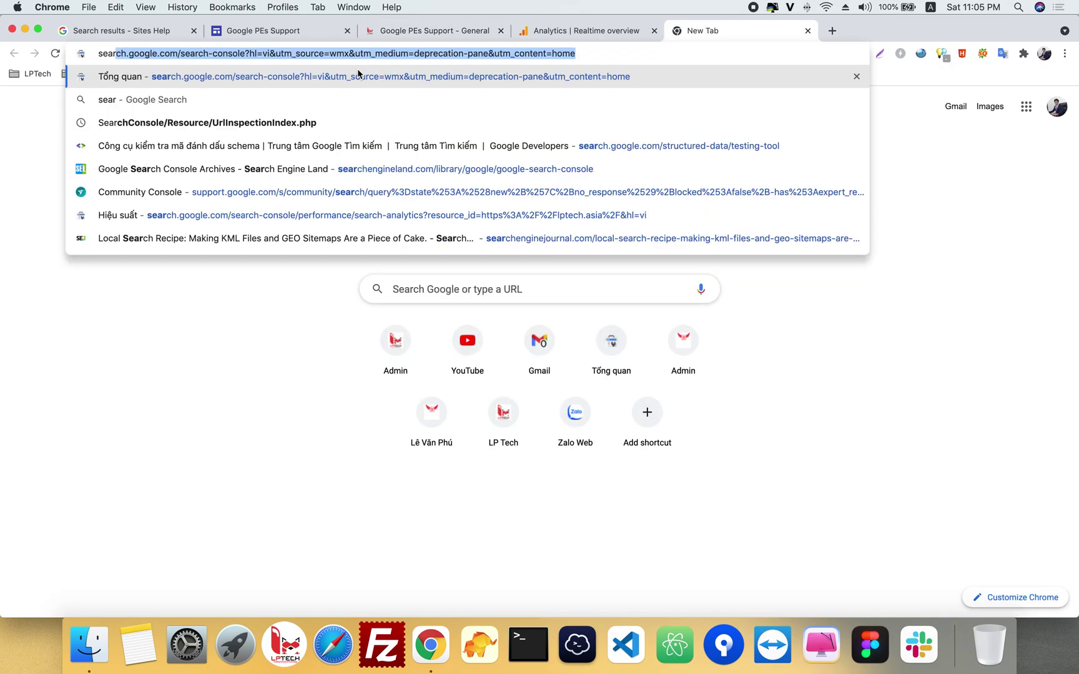
click(283, 54)
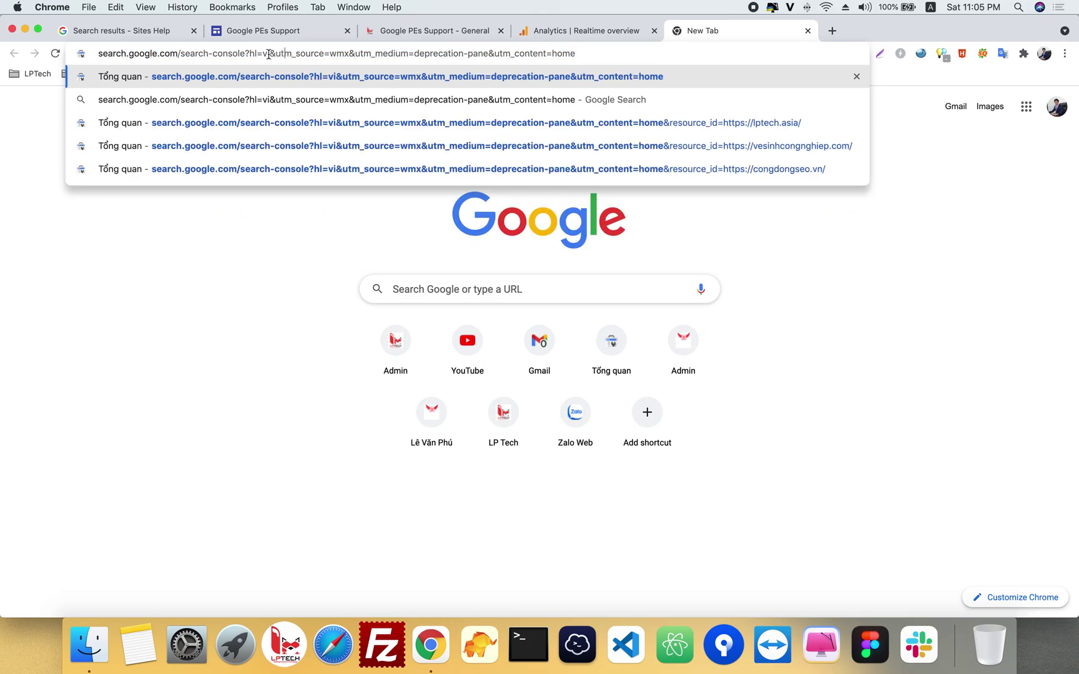
key(Return)
click(131, 130)
click(67, 465)
click(632, 391)
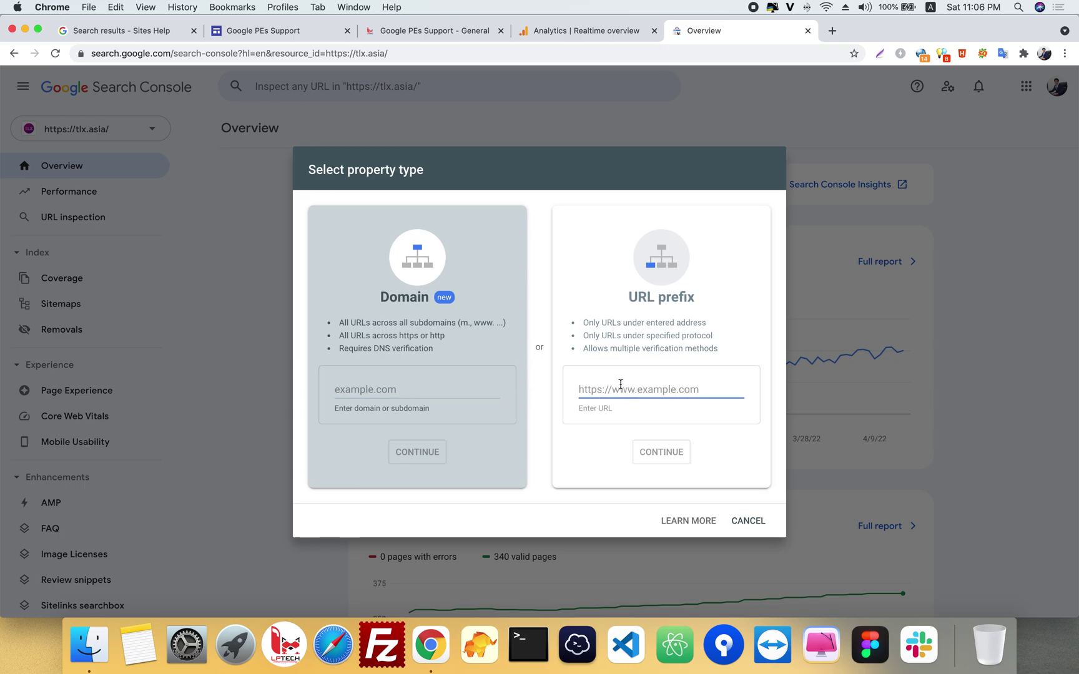
Enter the sites.google.com/view/sites-experts address as the URL prefix and continue to verification
click(435, 30)
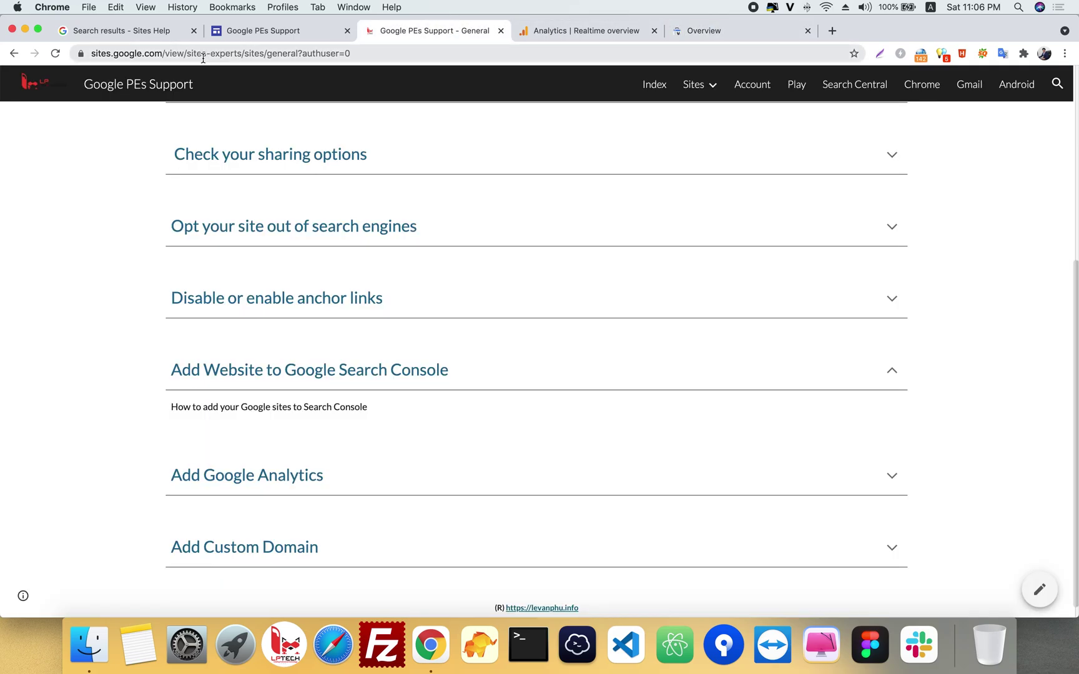
drag(243, 54, 19, 53)
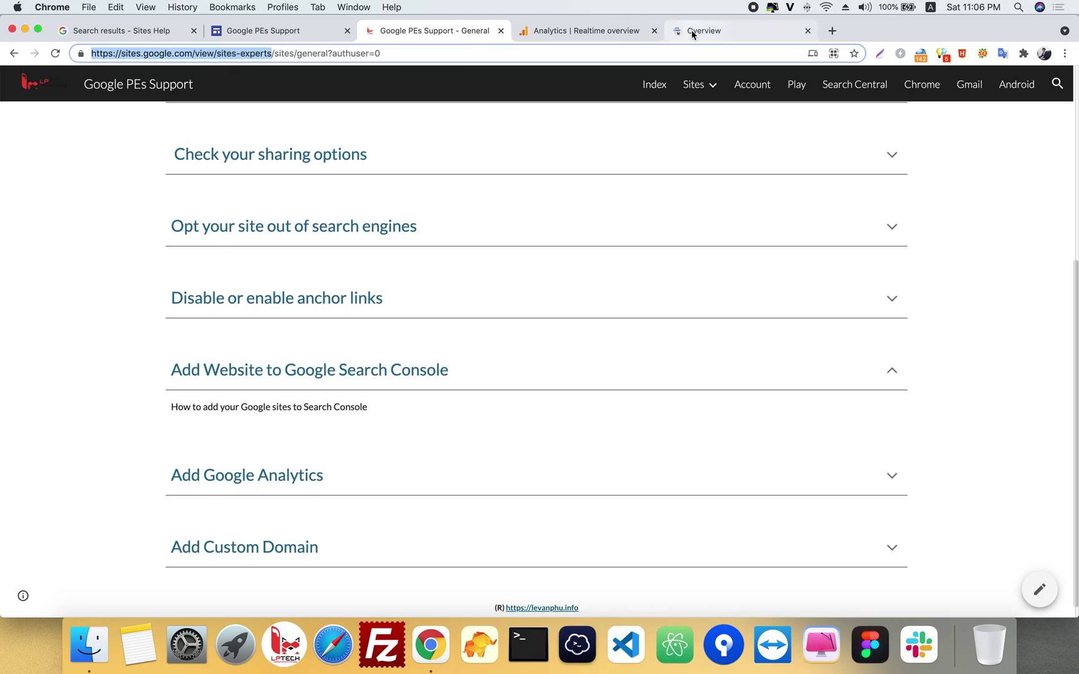
click(692, 31)
key(super+v)
click(661, 454)
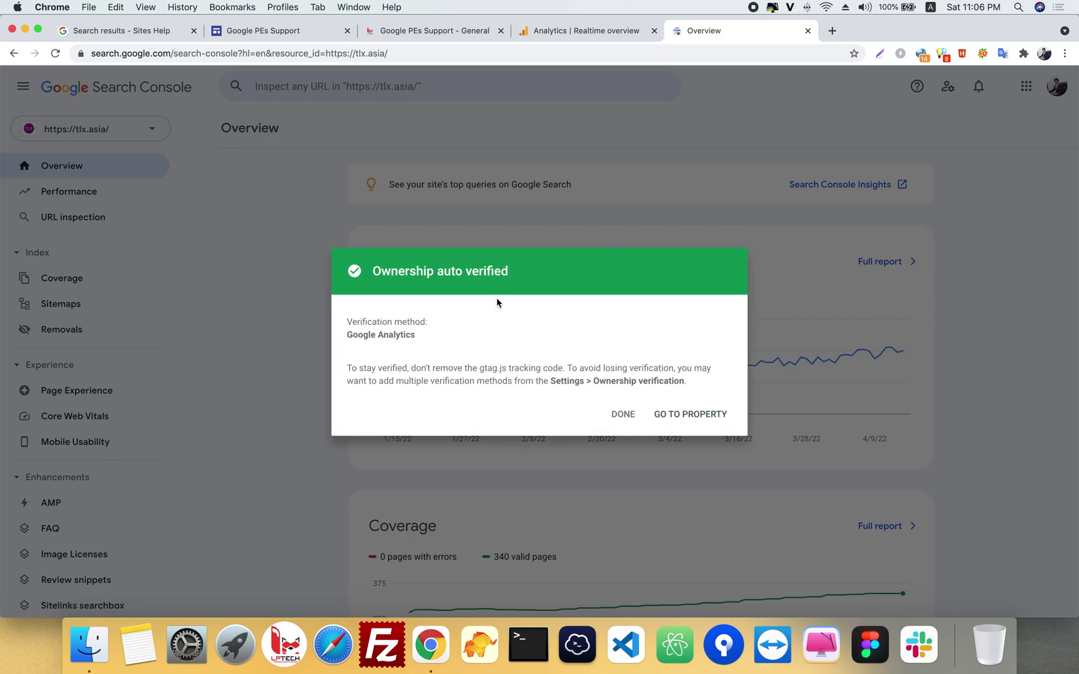
Go to the Google Analytics-verified sites-experts property and dismiss the Mobile First Indexing notice
drag(347, 340, 417, 336)
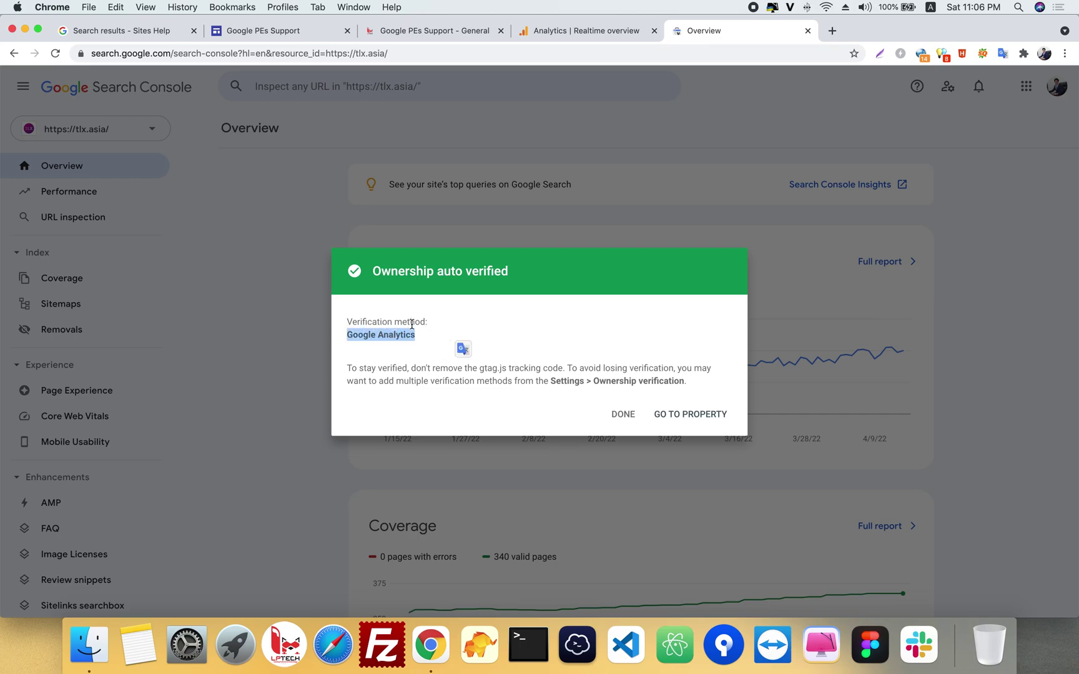
click(404, 339)
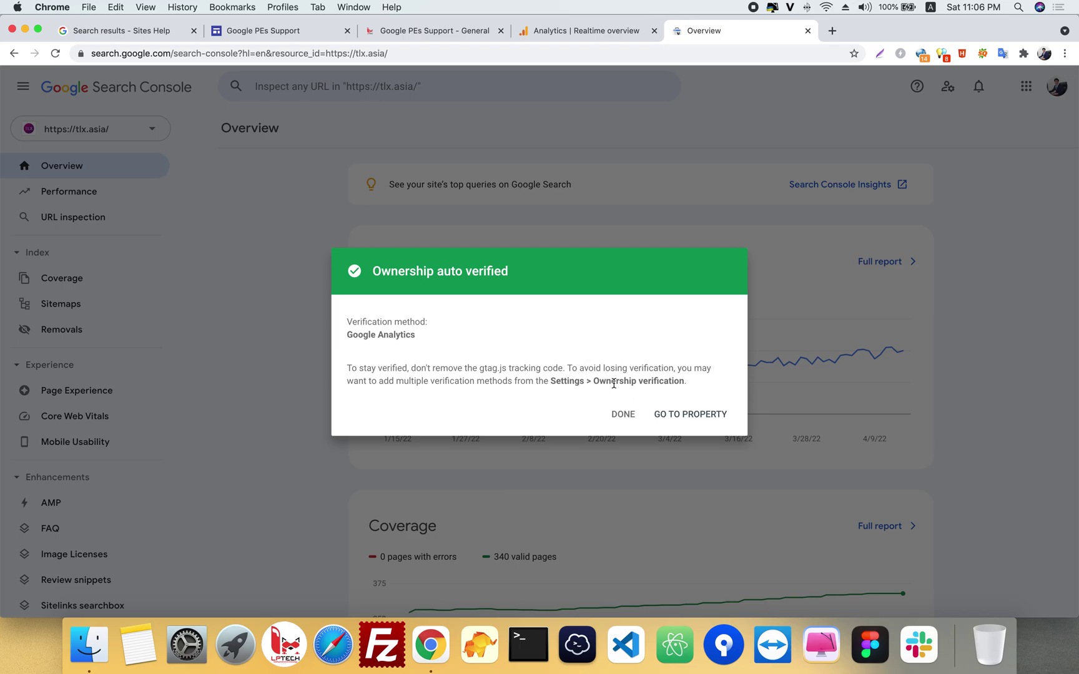
click(690, 416)
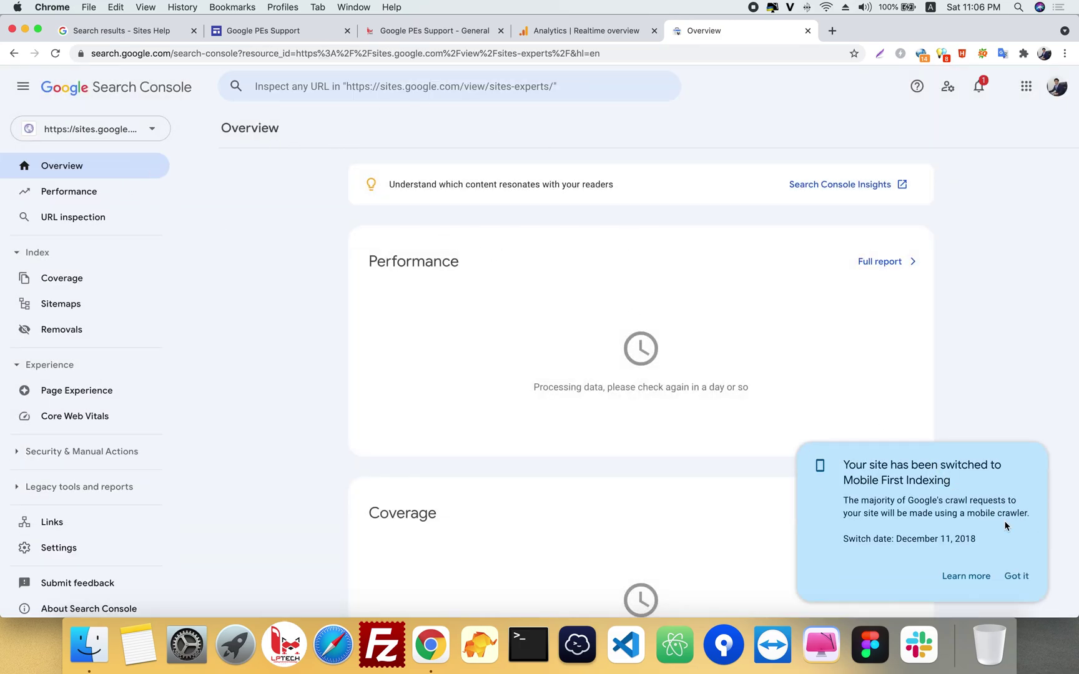
click(1017, 575)
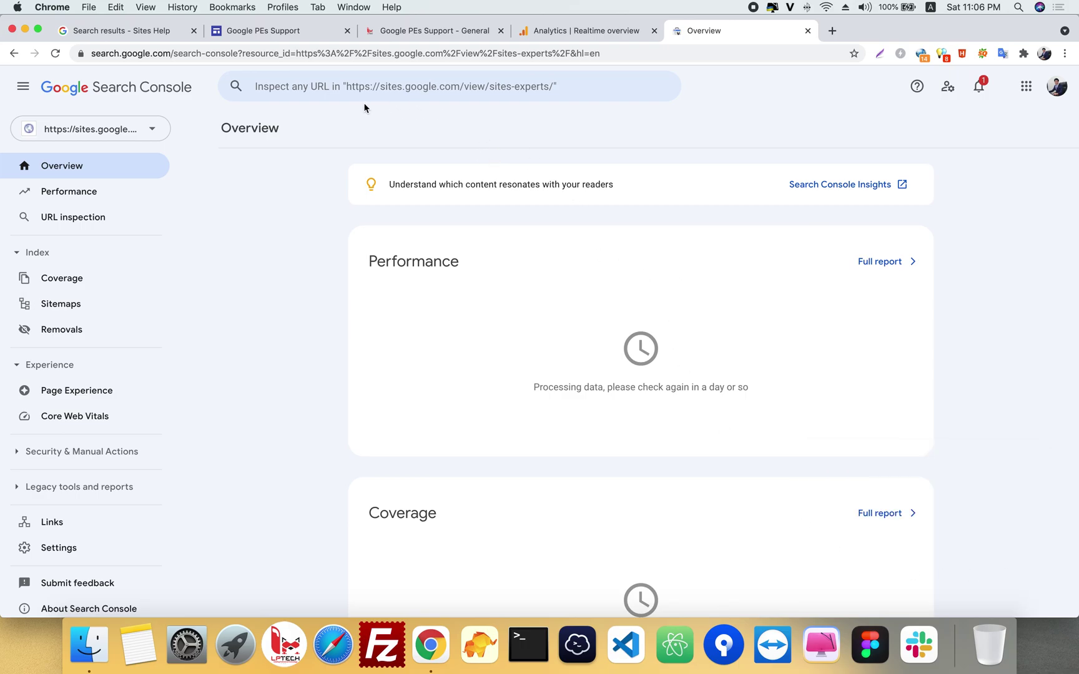